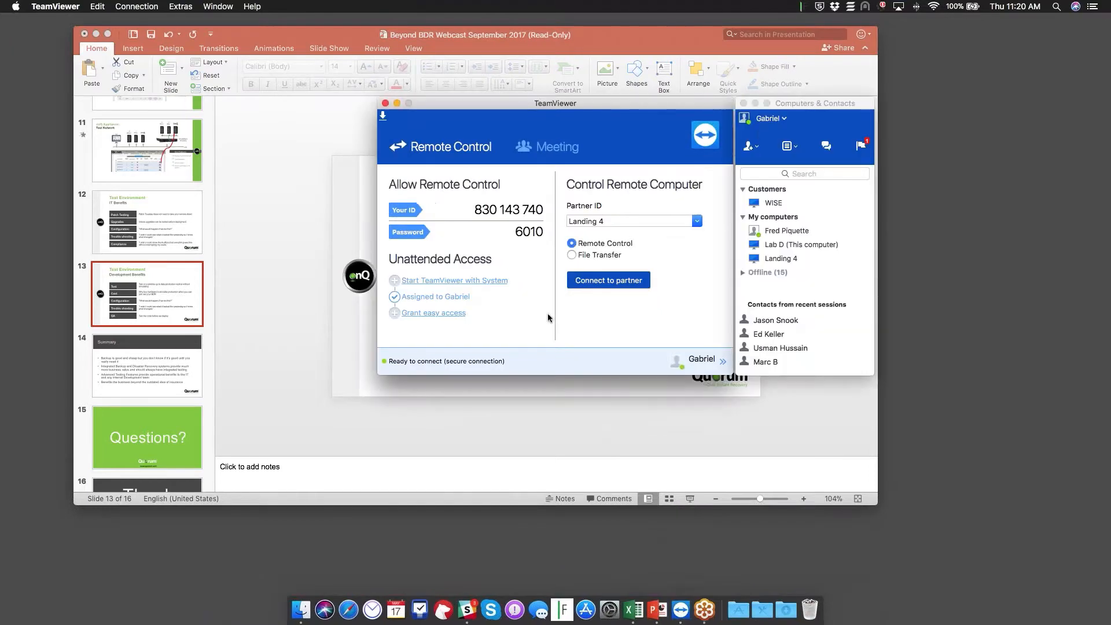
# Bring the Landing 4 TeamViewer window with the Quorum dashboard in front of PowerPoint
pyautogui.hotkey('ctrl', 'Up')
pyautogui.hotkey('ctrl', 'Up')
pyautogui.click(219, 7)
pyautogui.click(235, 103)
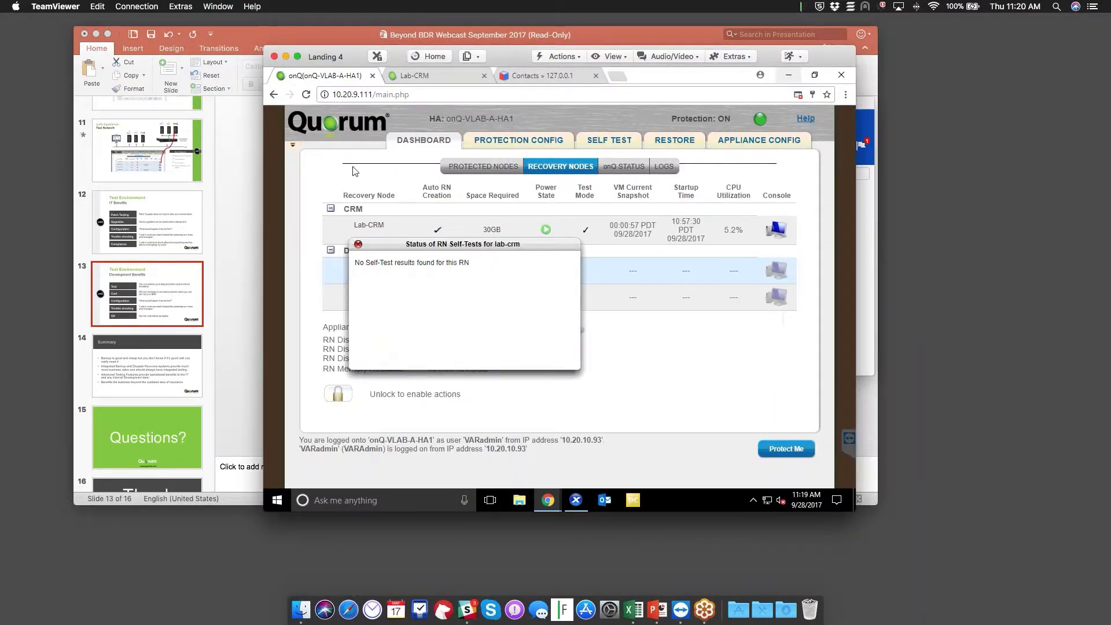
# Dismiss the self-test popup, check Lab-CRM's Test Mode status, then show the 200 SugarCRM contacts
pyautogui.click(358, 244)
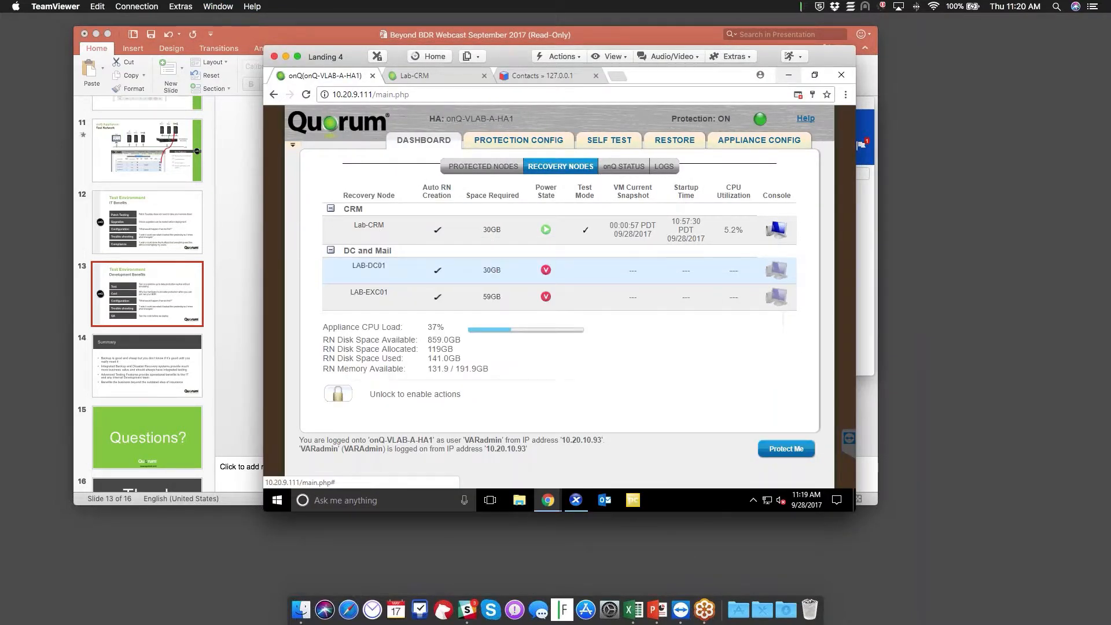
pyautogui.click(483, 167)
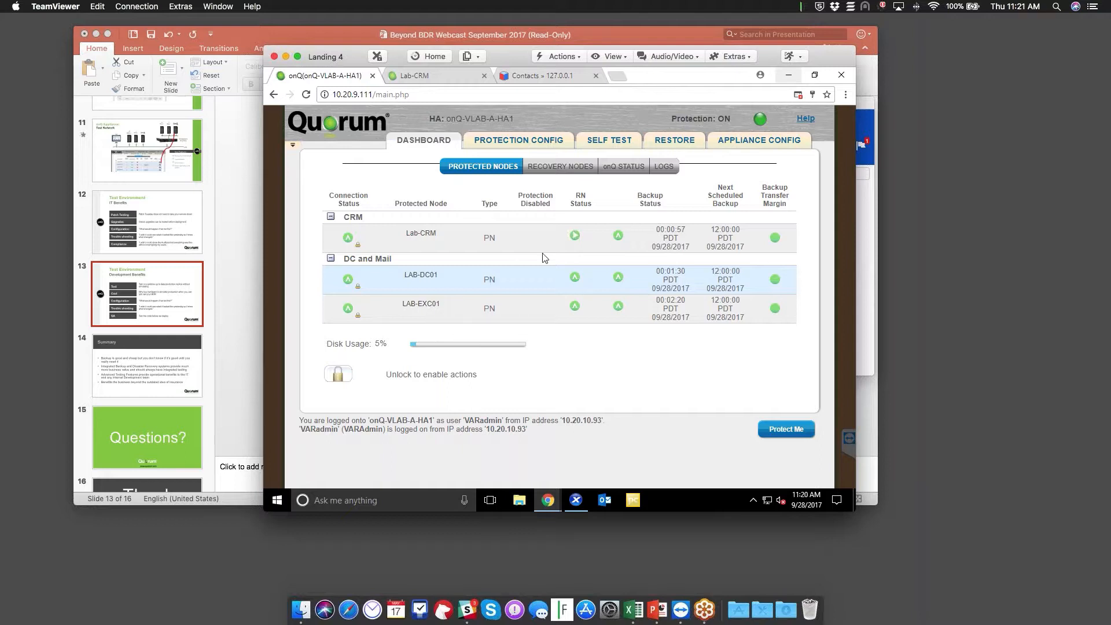
pyautogui.moveTo(564, 232)
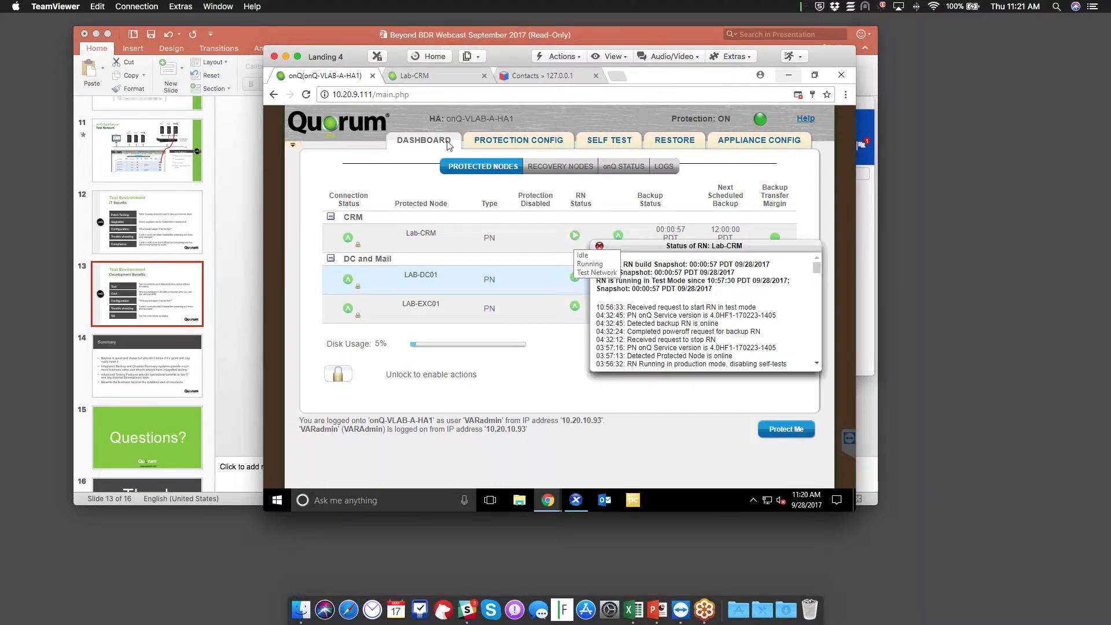
pyautogui.click(538, 77)
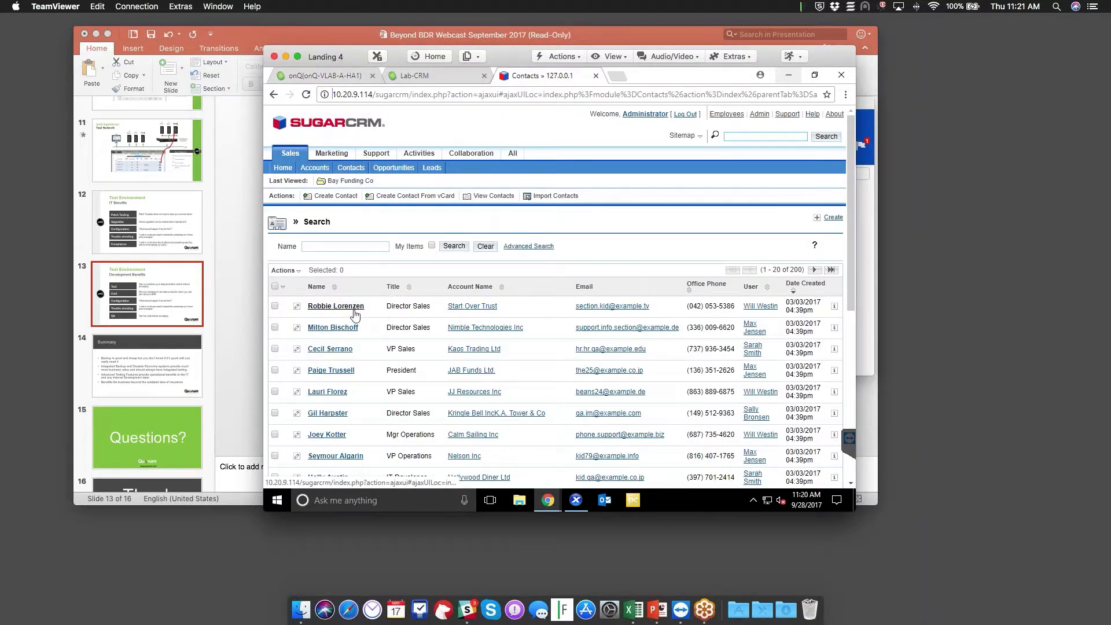
# Change the first production contact's first name to 'Bob', save it, and return to onQ
pyautogui.click(297, 307)
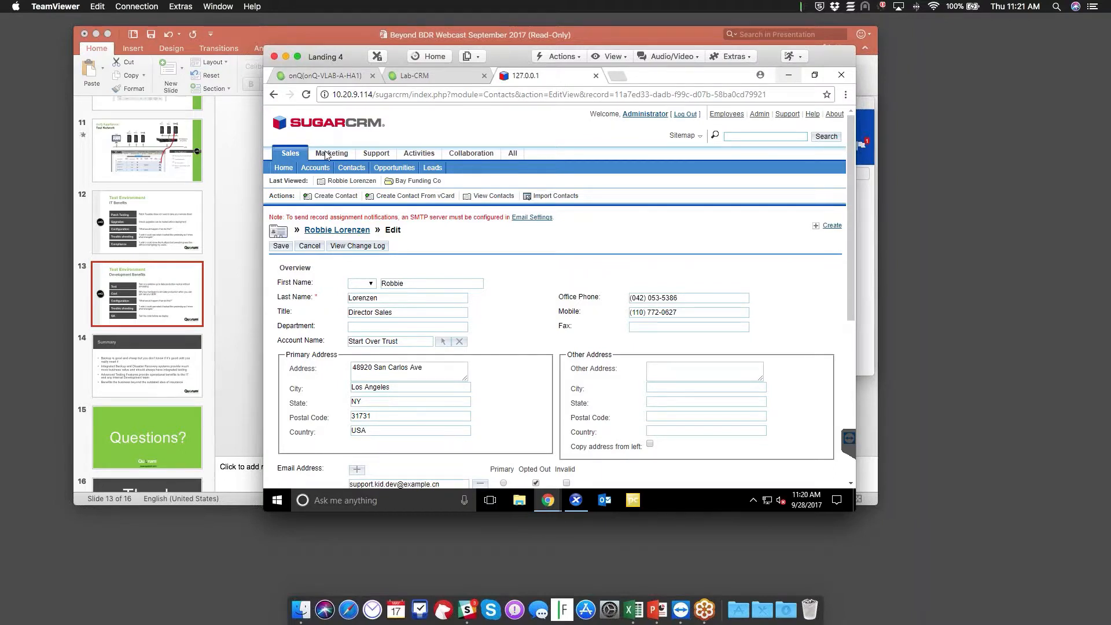
pyautogui.click(315, 167)
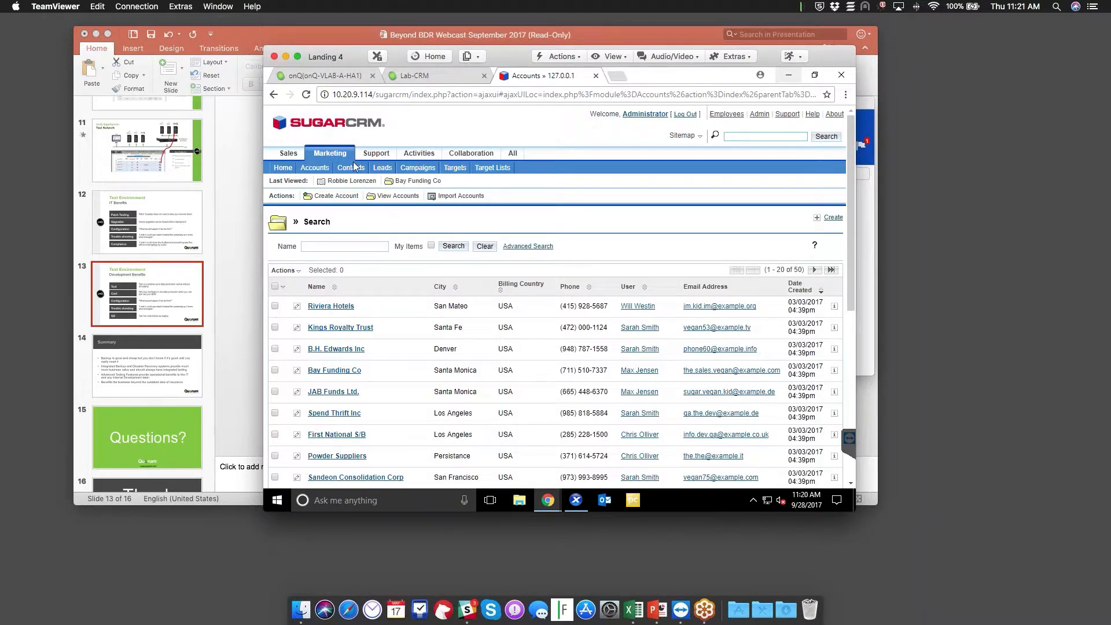
pyautogui.click(353, 167)
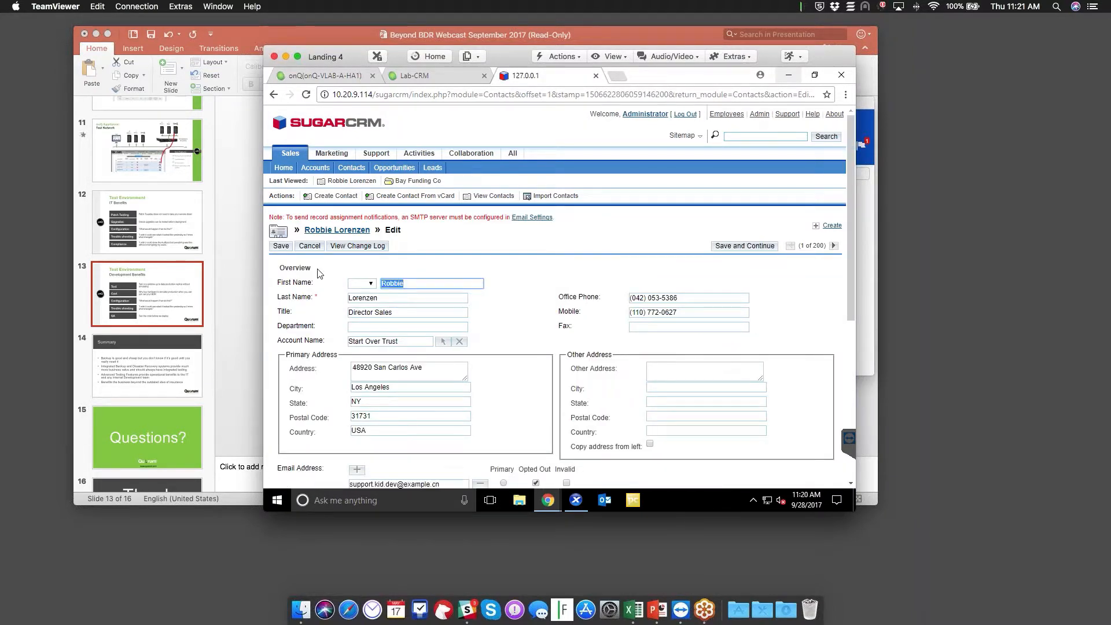
pyautogui.write('Bob')
pyautogui.click(281, 246)
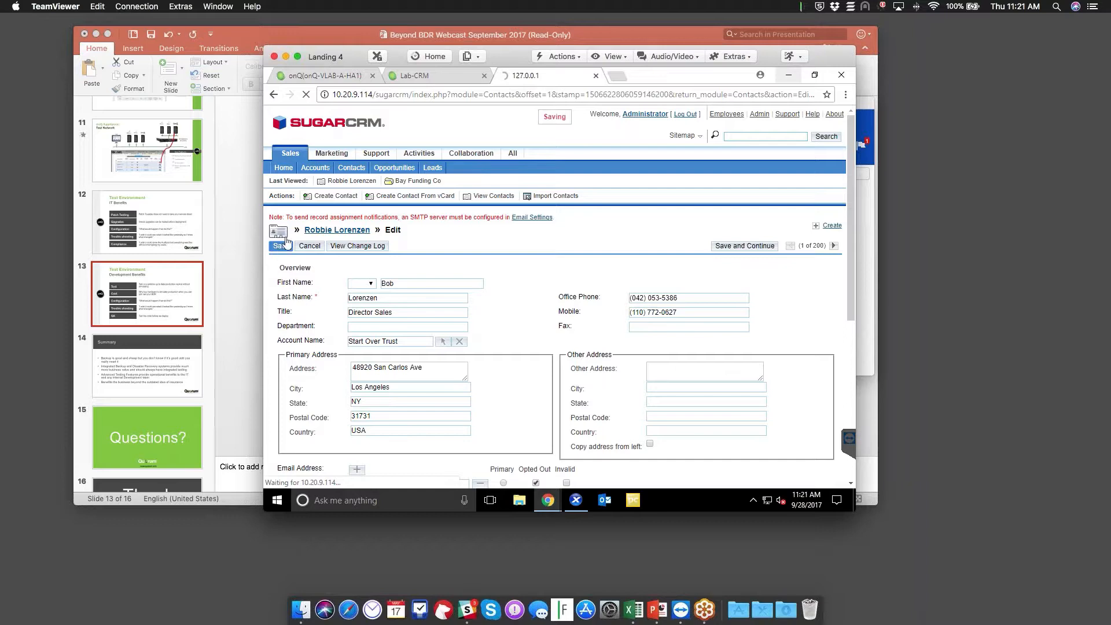
pyautogui.click(324, 79)
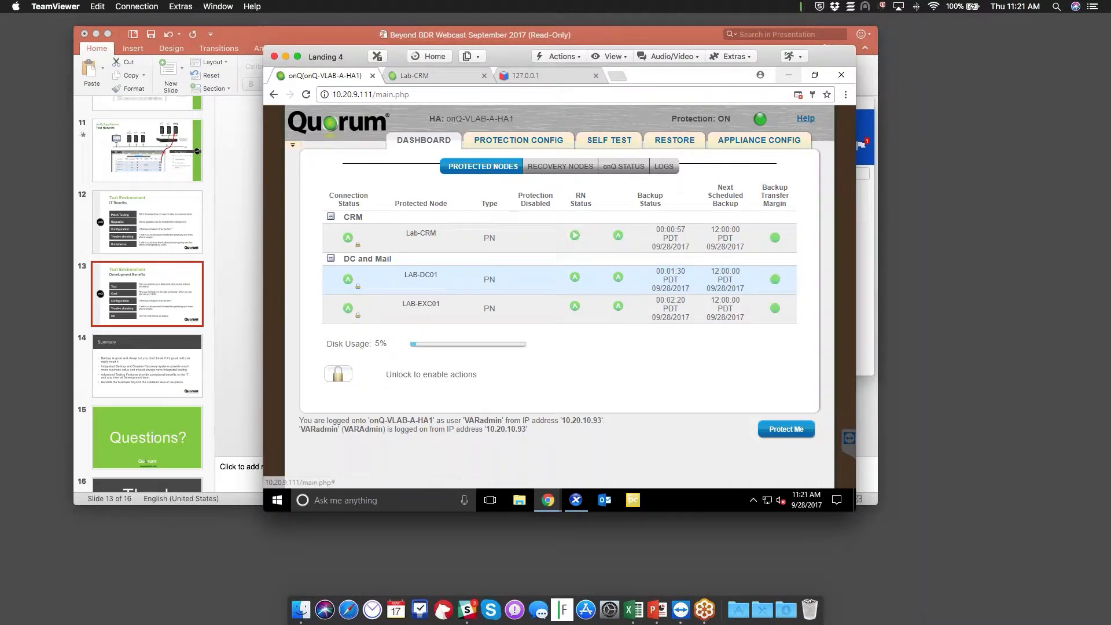
# Open the Lab-CRM recovery node console and sign in as Administrator with Ctrl-Alt-Del
pyautogui.click(575, 235)
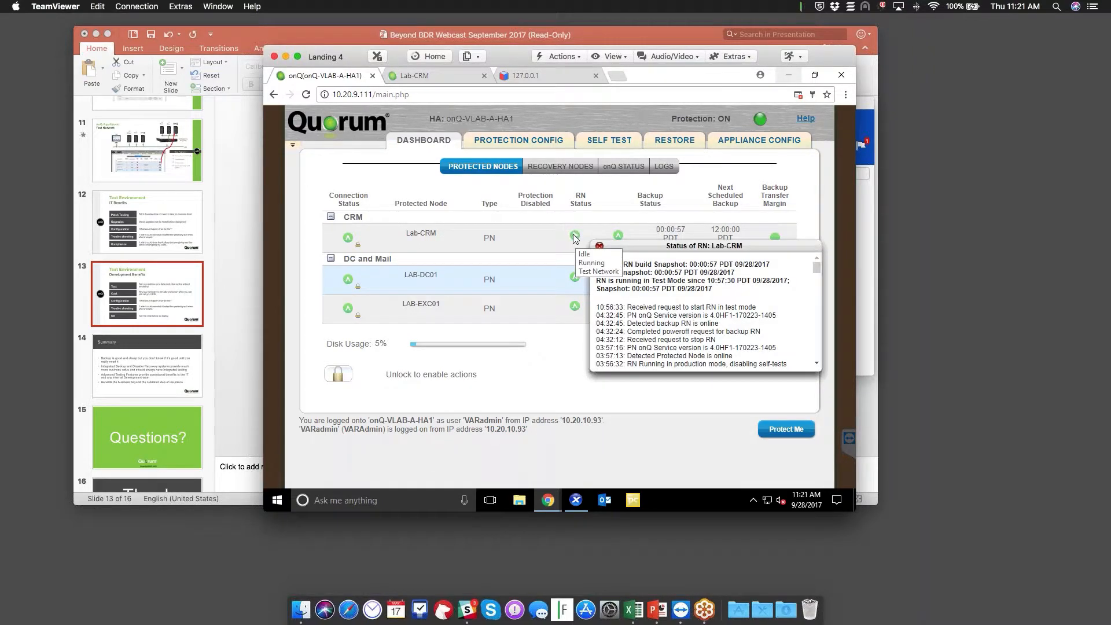
pyautogui.click(528, 167)
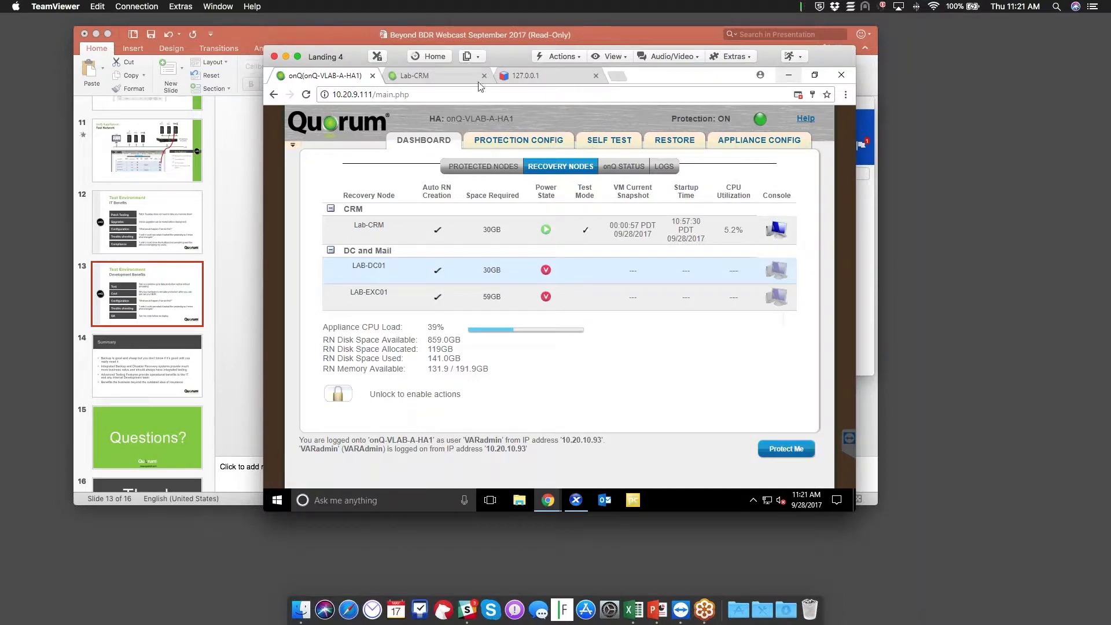
pyautogui.click(460, 77)
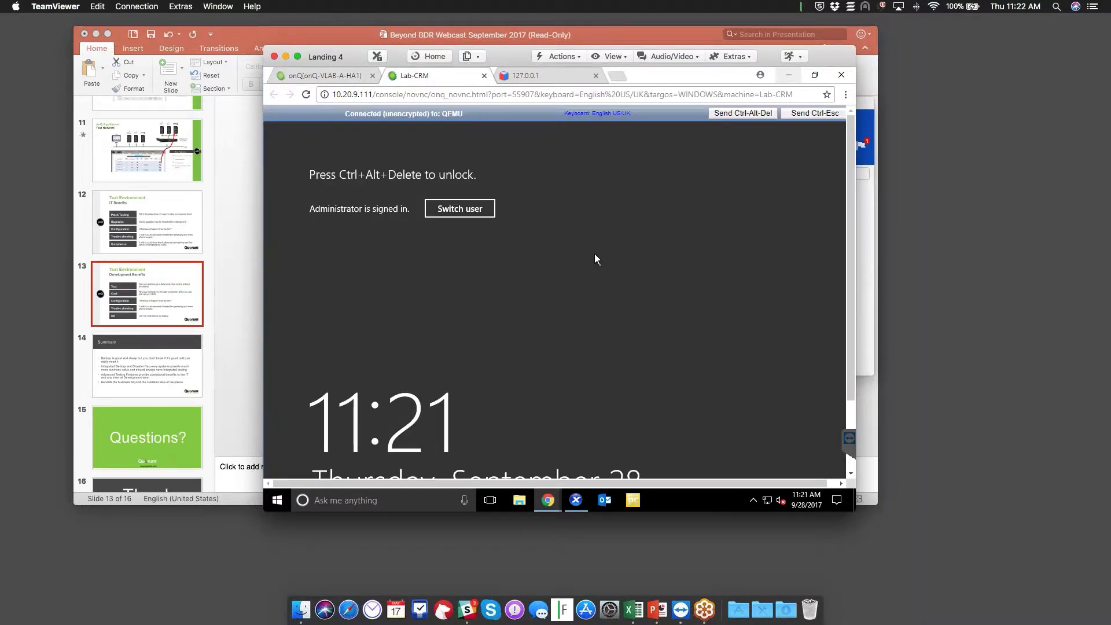
pyautogui.click(743, 114)
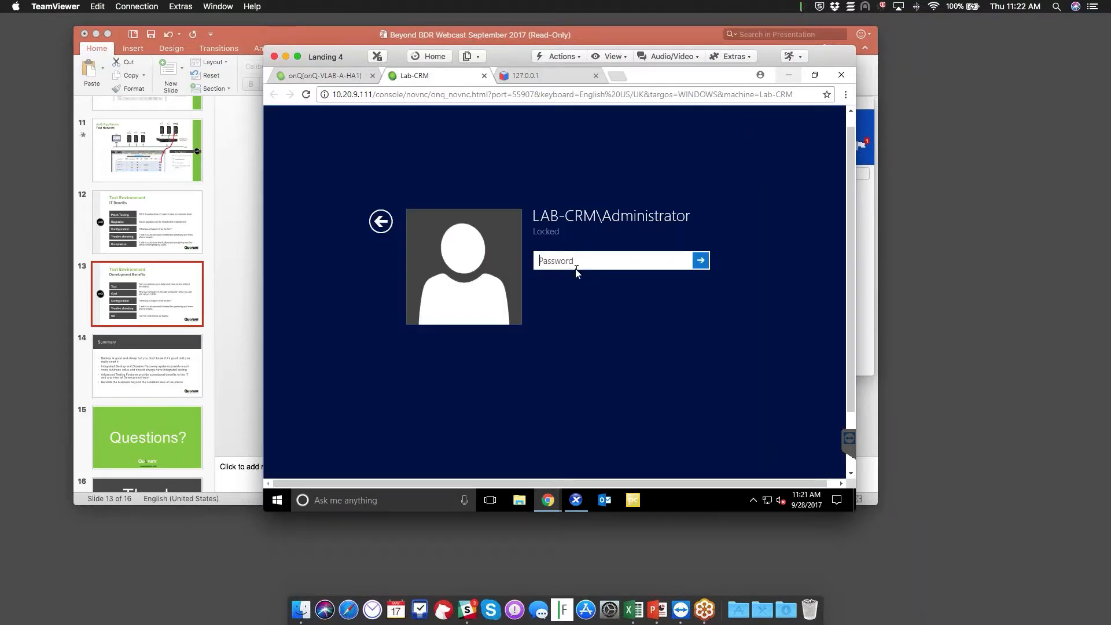
pyautogui.write('••••••••')
pyautogui.press('Return')
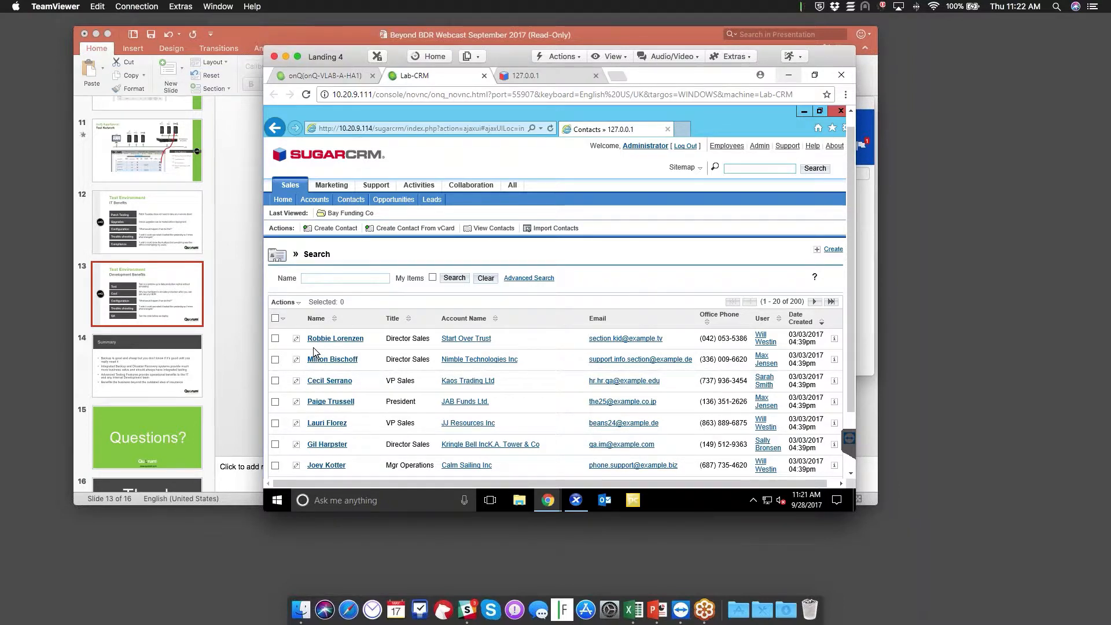
# Change the recovery VM contact's last name to 'Frank', save, and compare with production
pyautogui.click(296, 340)
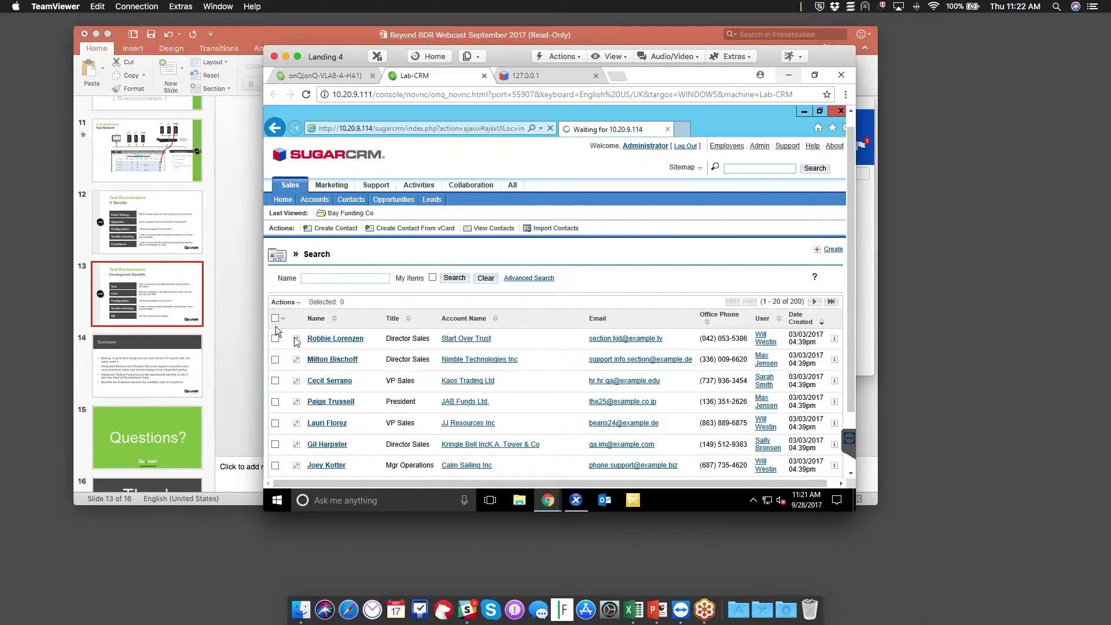
pyautogui.click(296, 340)
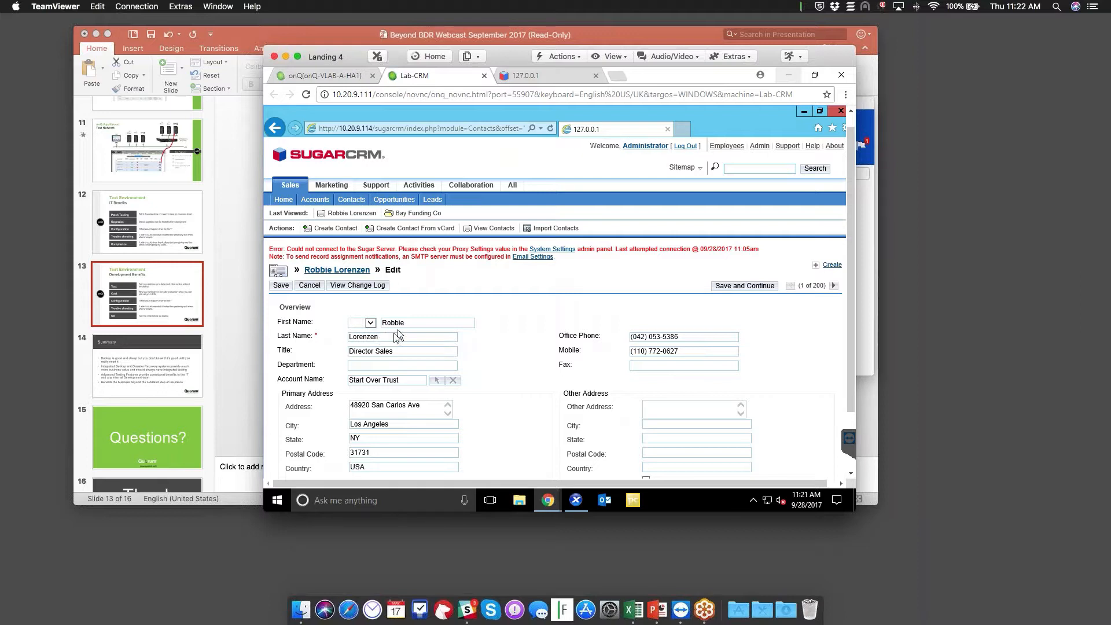
pyautogui.moveTo(395, 338); pyautogui.dragTo(319, 333)
pyautogui.write('Frank')
pyautogui.click(285, 287)
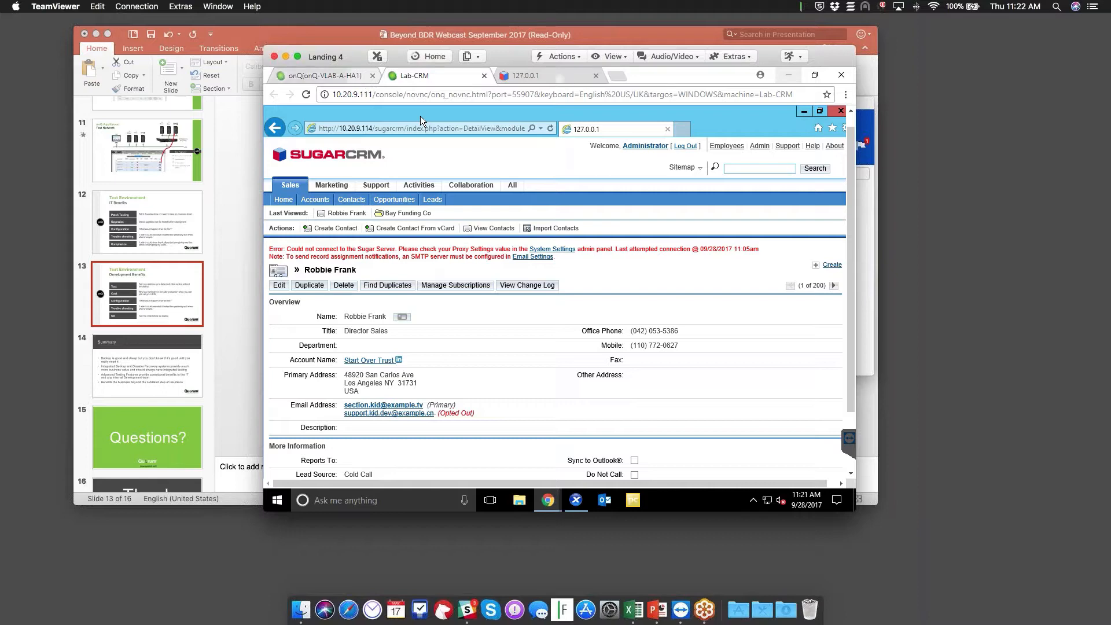
pyautogui.click(525, 75)
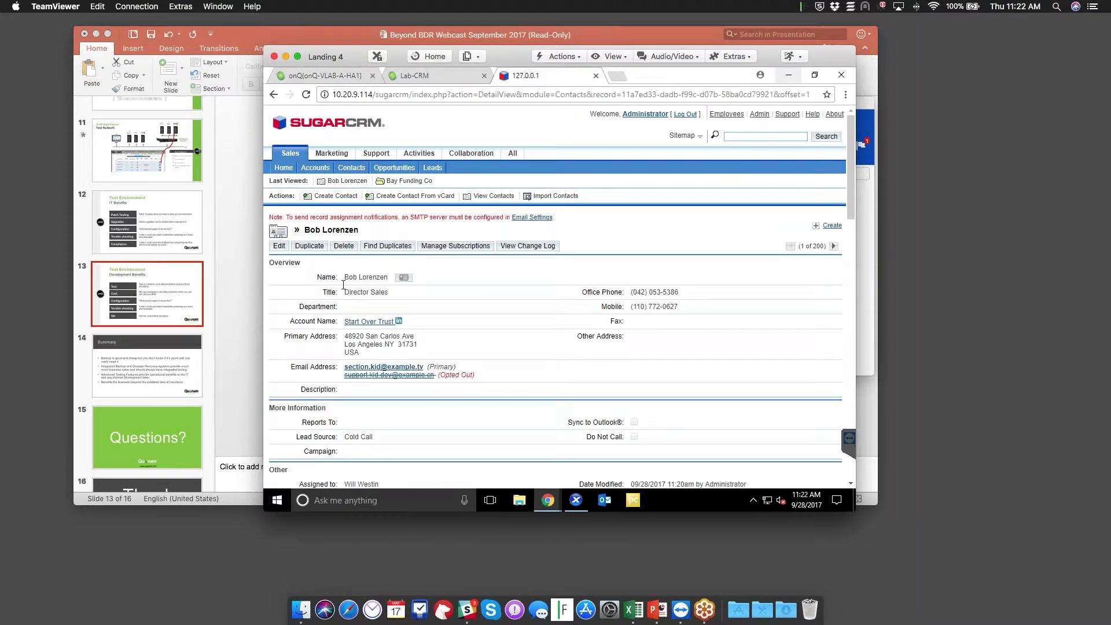
pyautogui.click(414, 75)
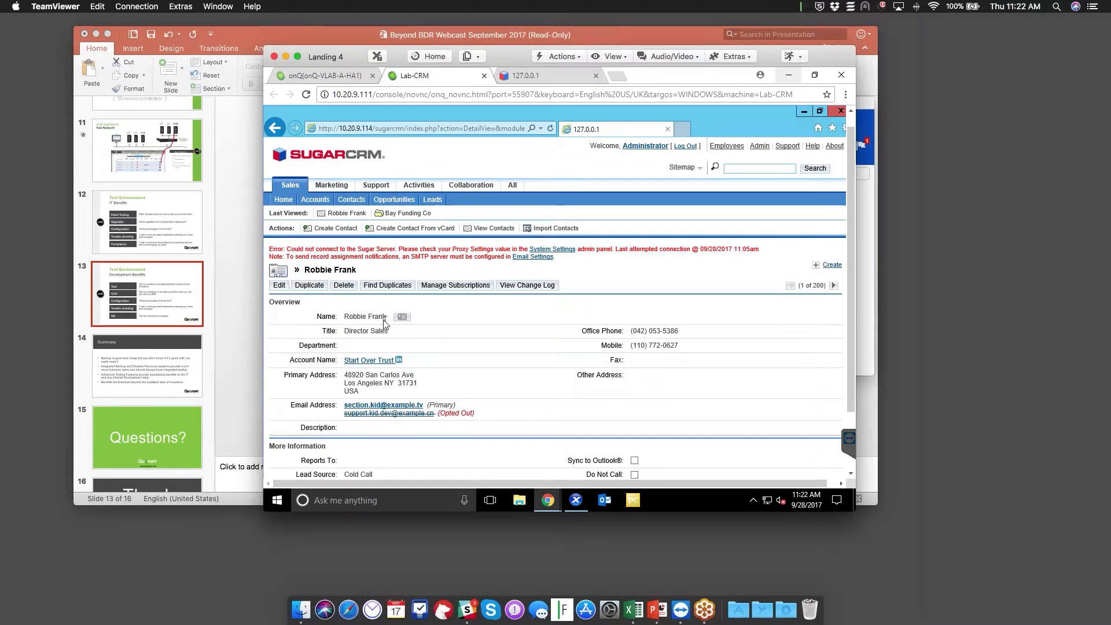
# Unlock node actions and queue a power-off of the Lab-CRM test recovery node, closing the confirmation
pyautogui.click(324, 76)
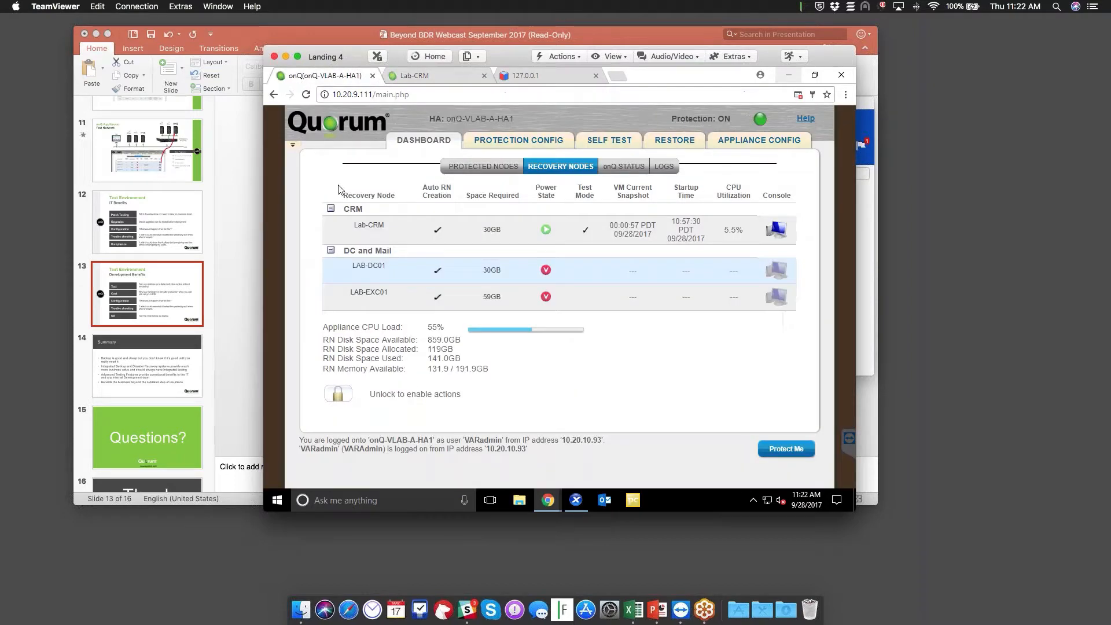
pyautogui.moveTo(339, 309)
pyautogui.click(338, 395)
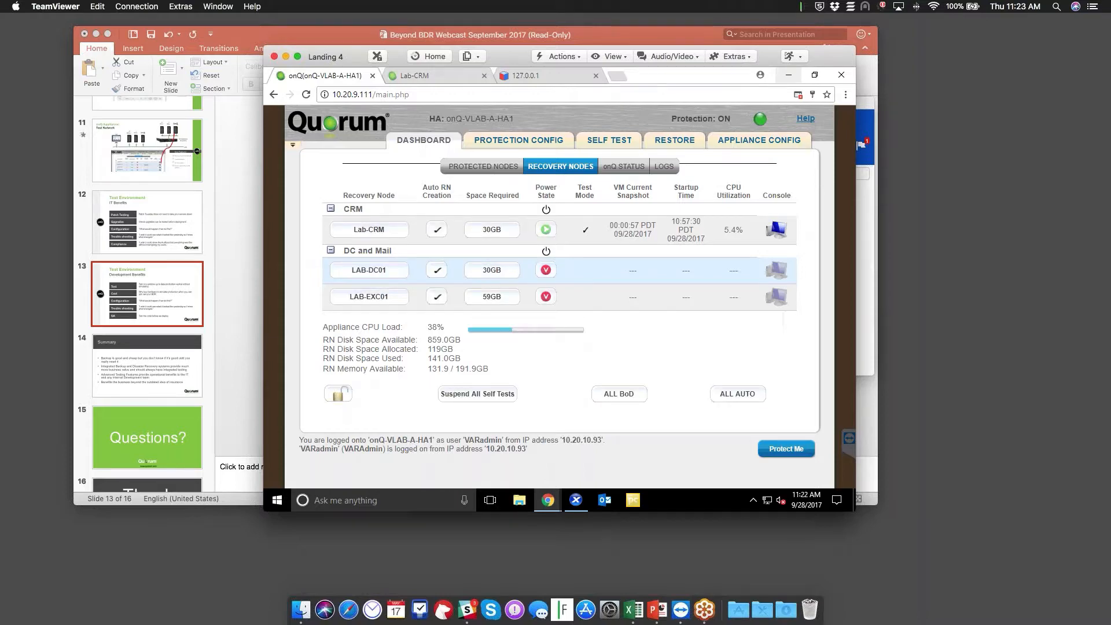
pyautogui.click(546, 229)
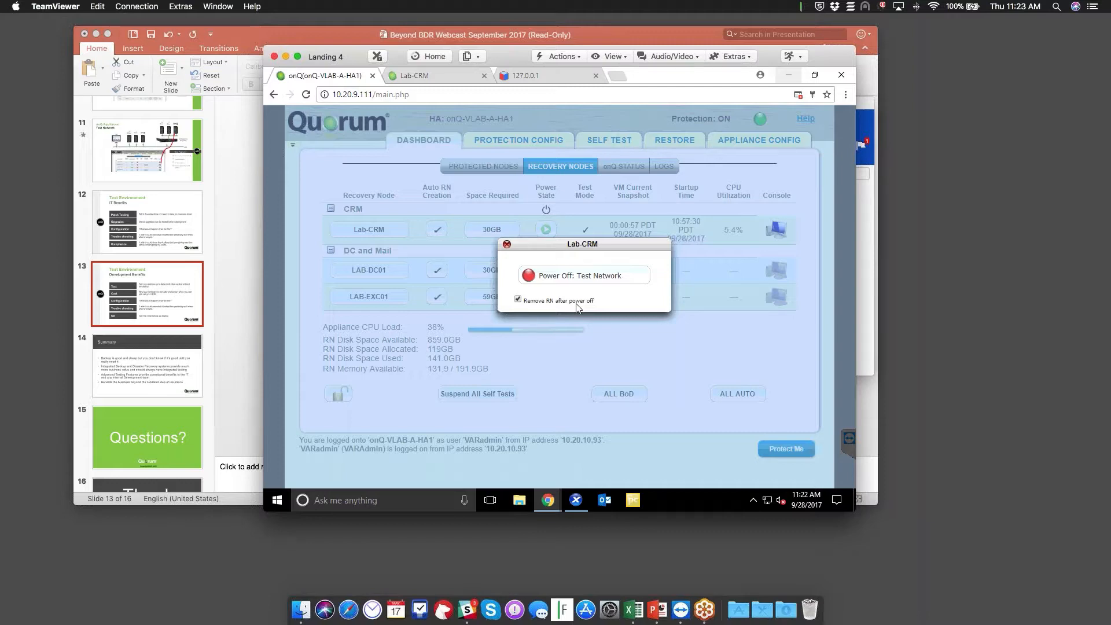
pyautogui.click(581, 275)
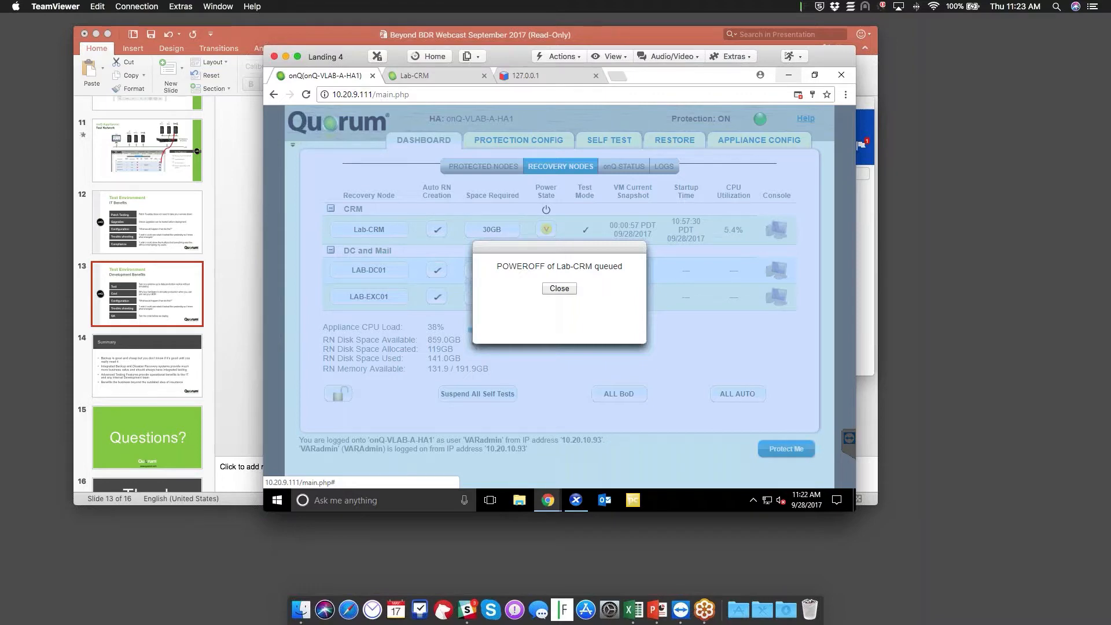
pyautogui.click(560, 289)
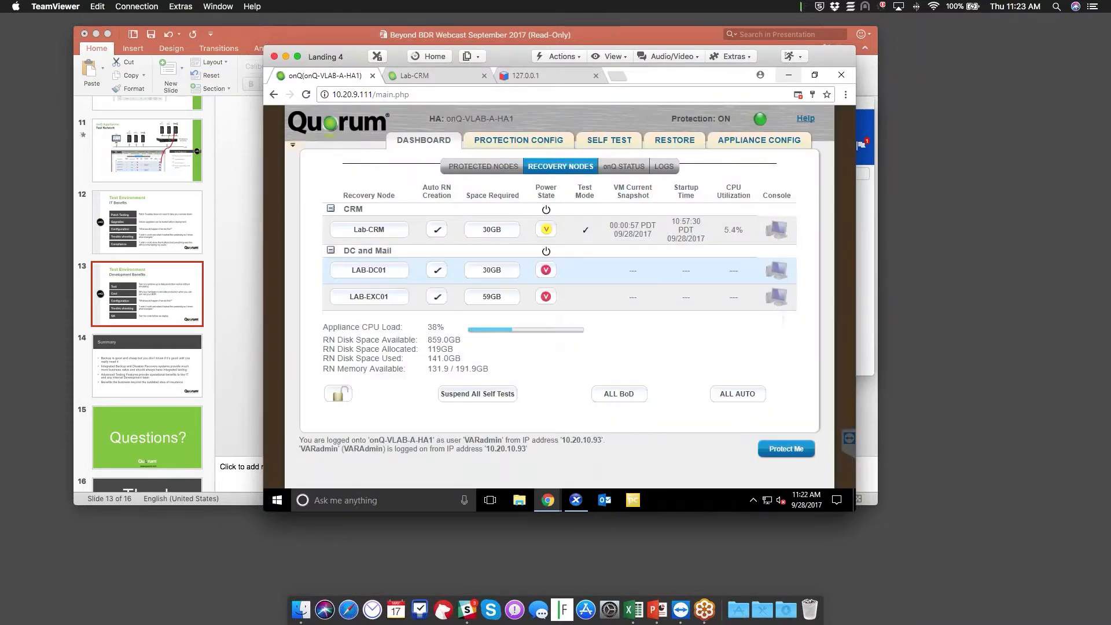
# Wait until Lab-CRM shows powered off and out of Test Mode like the other recovery nodes
pyautogui.moveTo(546, 297)
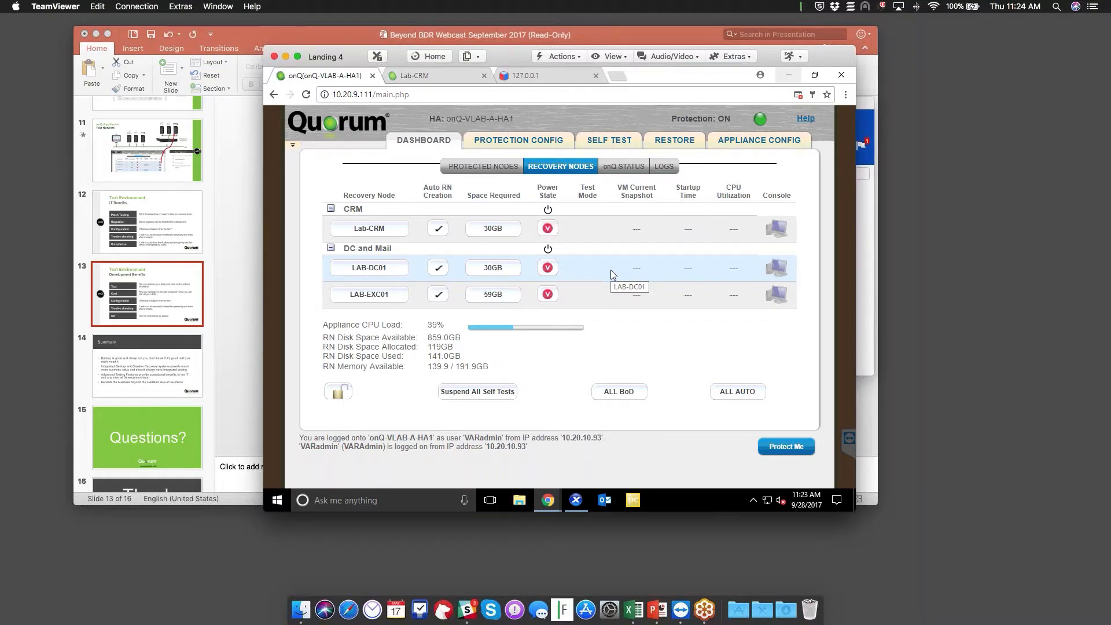
# Power on Lab-CRM on the test network from the 00:00:48 PDT 09/25/2017 snapshot
pyautogui.click(546, 230)
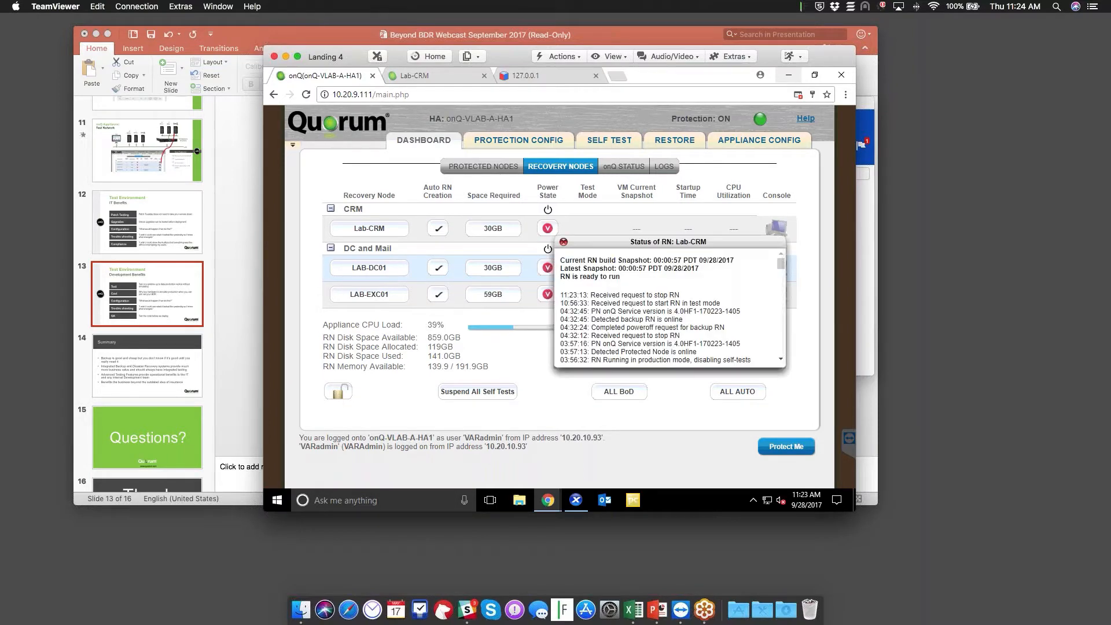
pyautogui.click(546, 232)
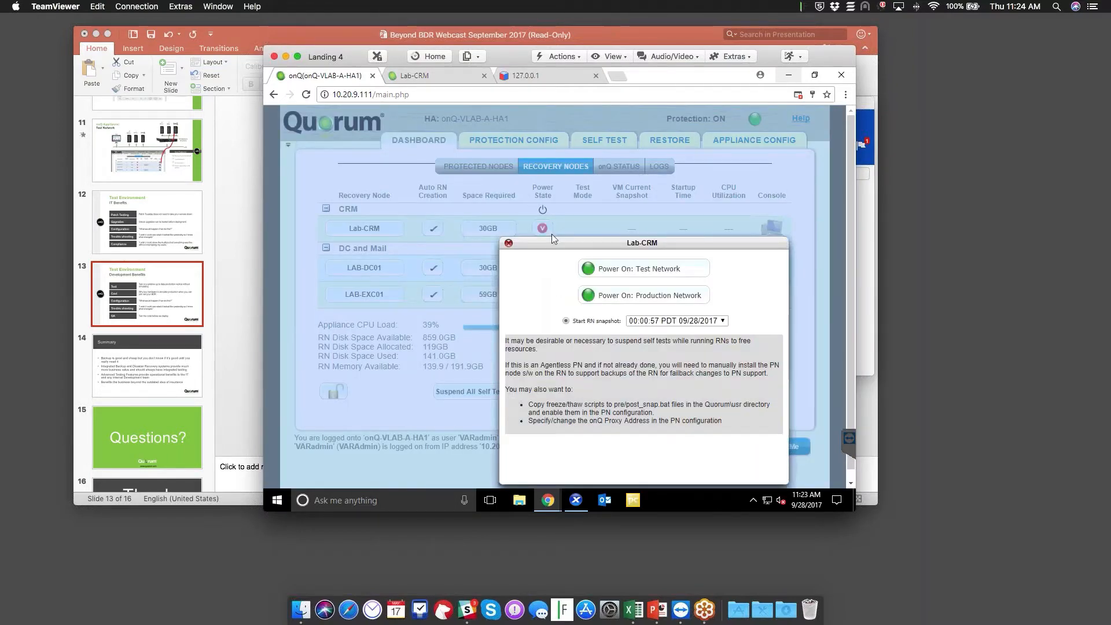
pyautogui.click(656, 322)
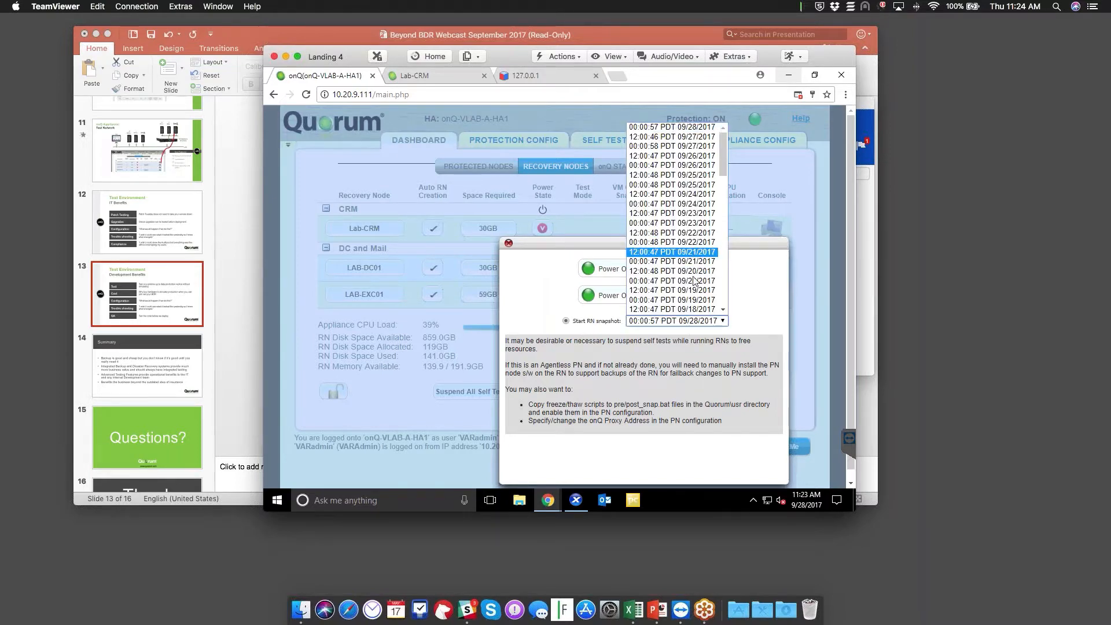
pyautogui.click(706, 185)
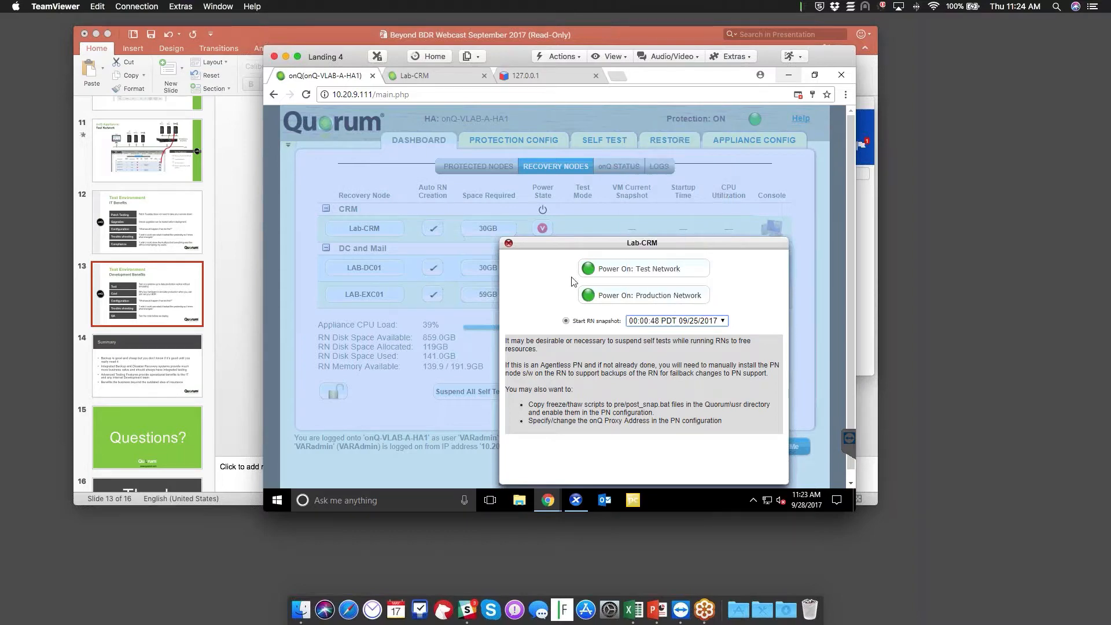
pyautogui.click(622, 271)
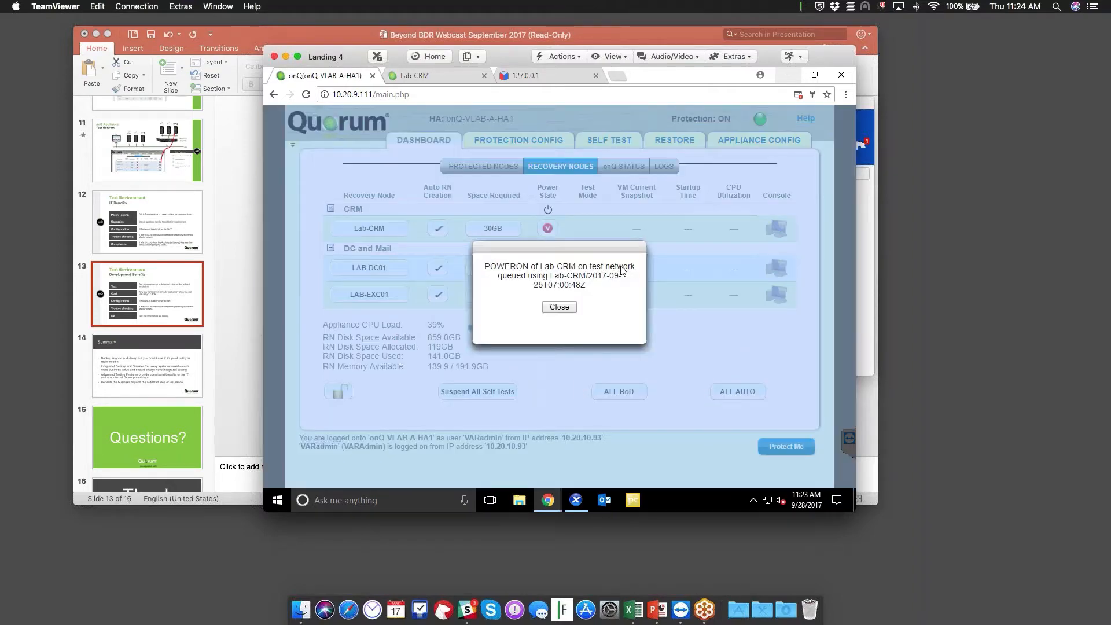
pyautogui.click(559, 307)
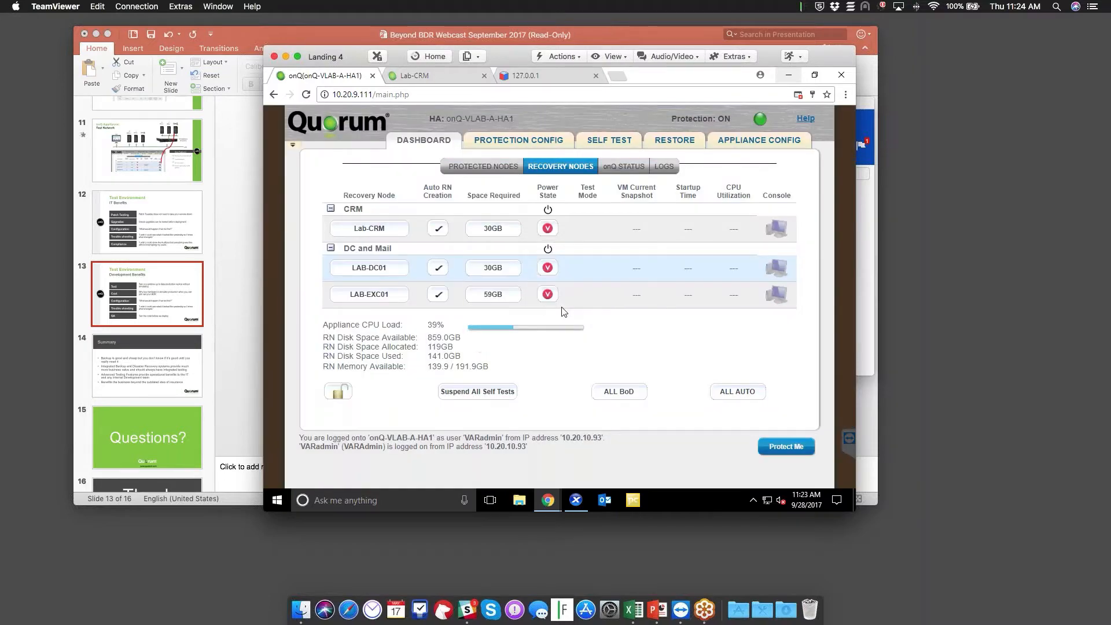
pyautogui.moveTo(559, 306)
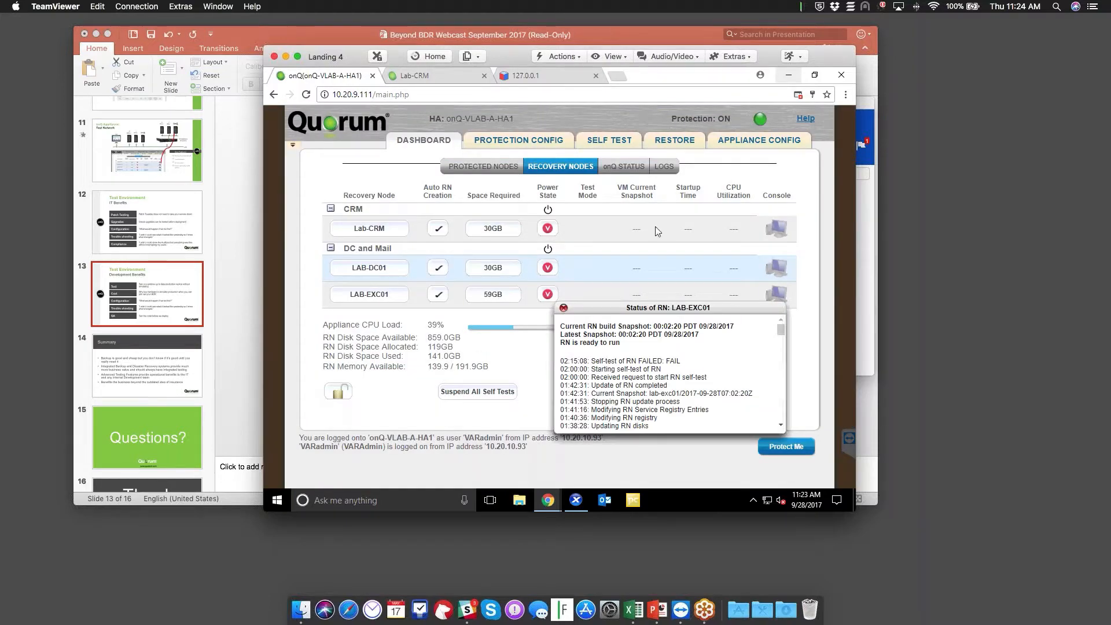
# Browse files in the 2017-09-28 lab-crm snapshot under Restore, then close the browser
pyautogui.click(674, 141)
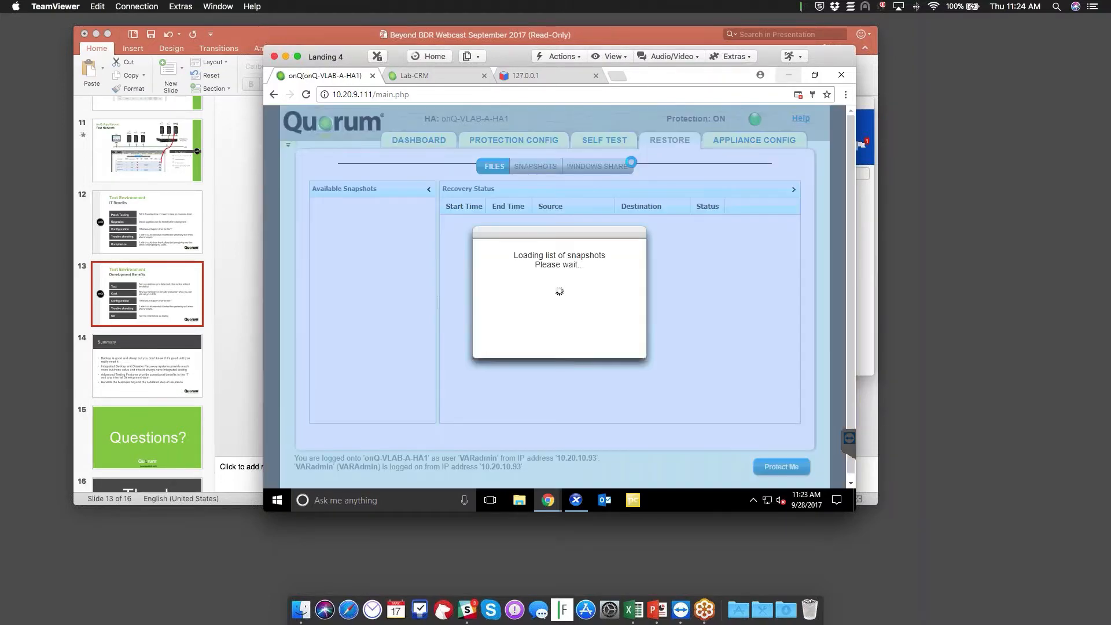
pyautogui.click(316, 204)
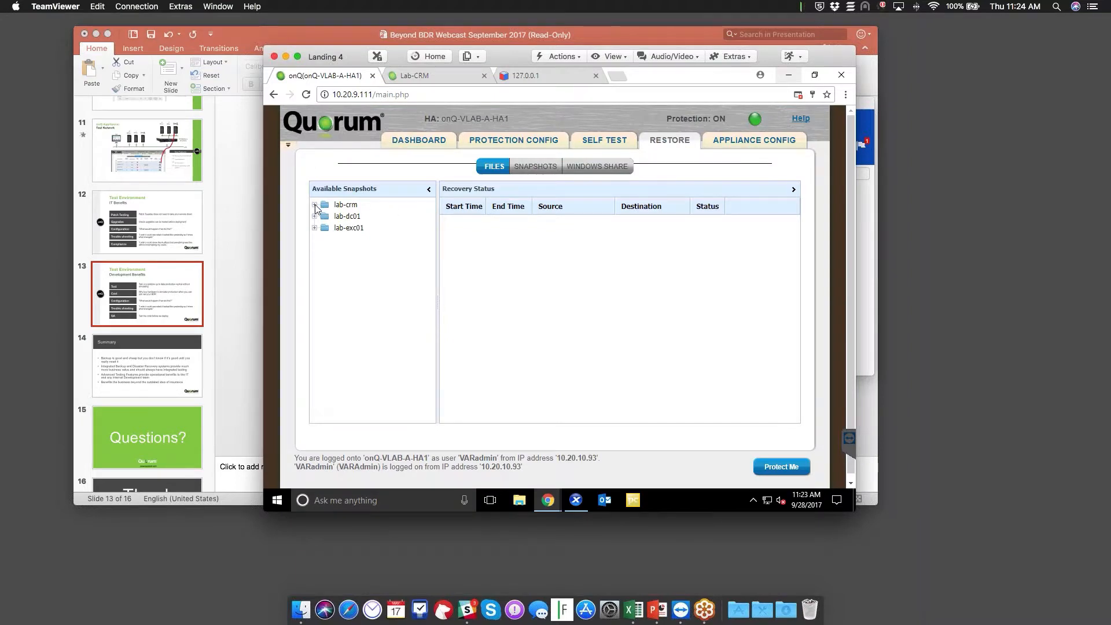
pyautogui.doubleClick(370, 216)
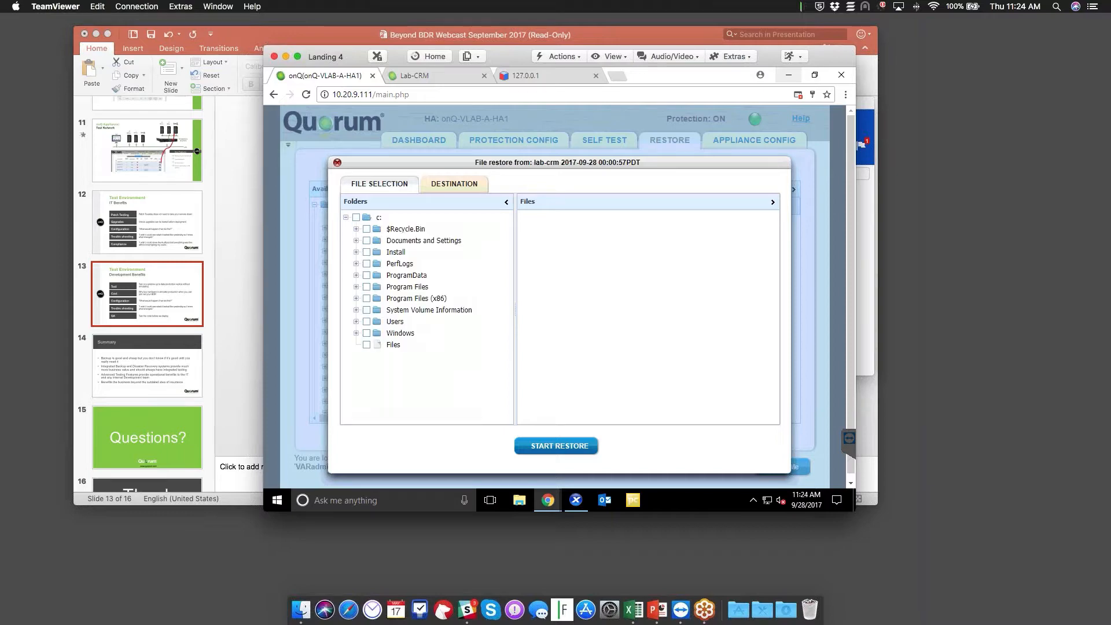
pyautogui.click(338, 164)
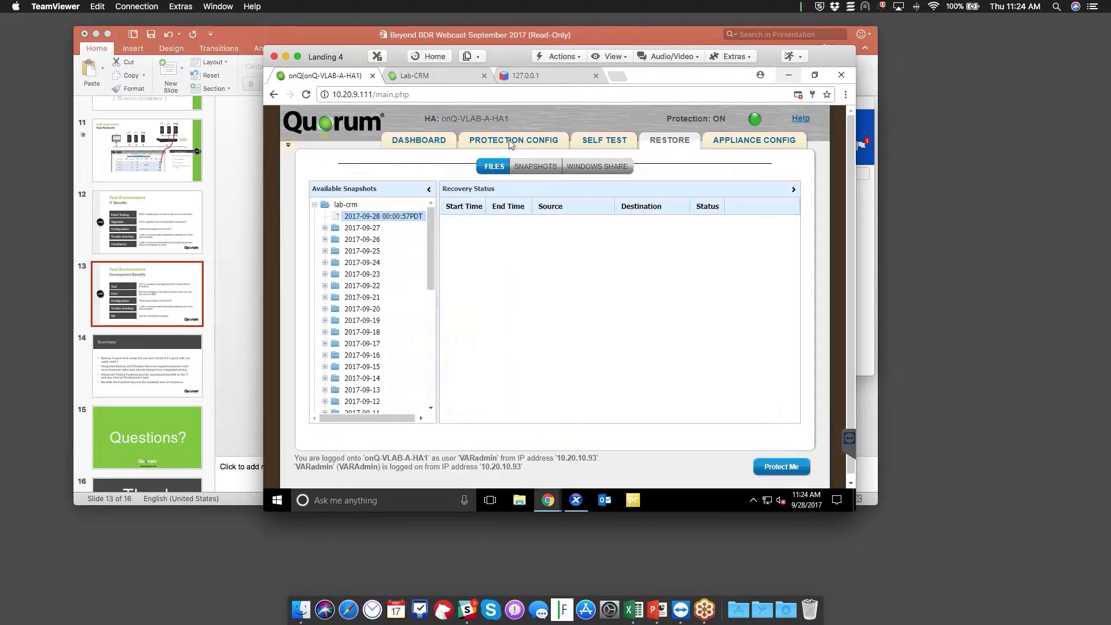
# View the Windows Share and Snapshots restore pages, then the recovery-node self-test schedule
pyautogui.click(596, 166)
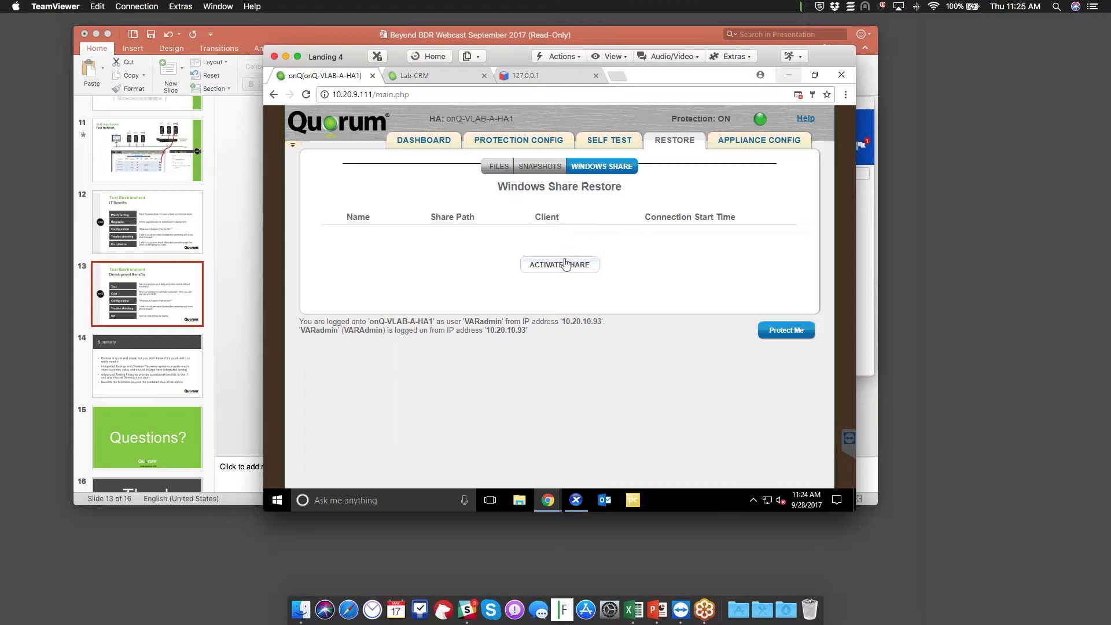
pyautogui.click(543, 169)
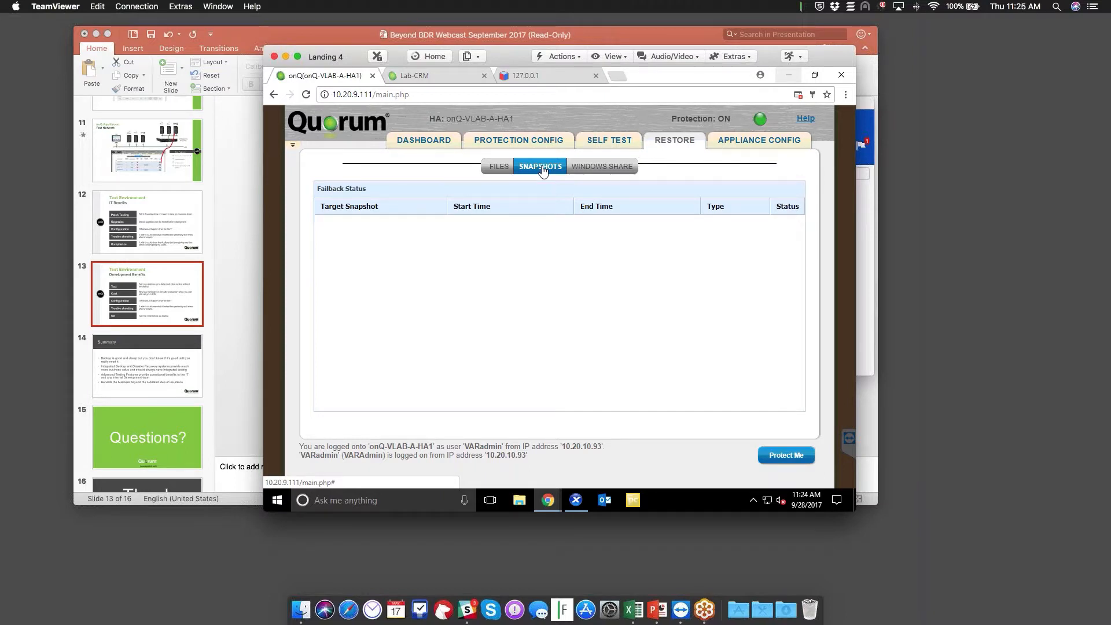
pyautogui.click(598, 146)
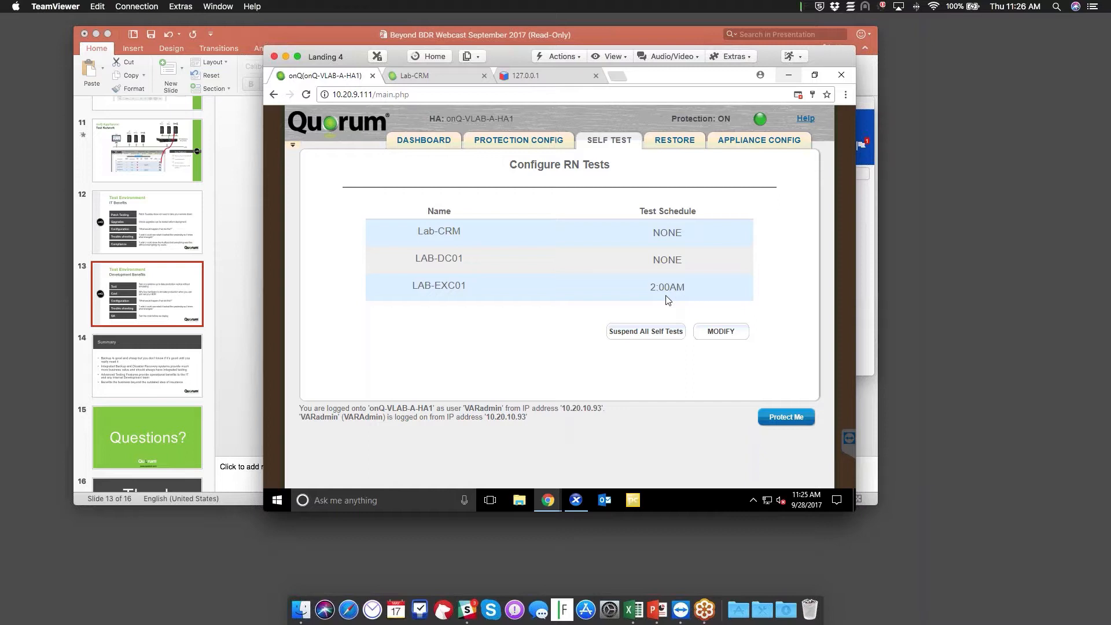
# Open Lab-CRM's protection settings, read the virtual drives help, and close without saving
pyautogui.click(547, 137)
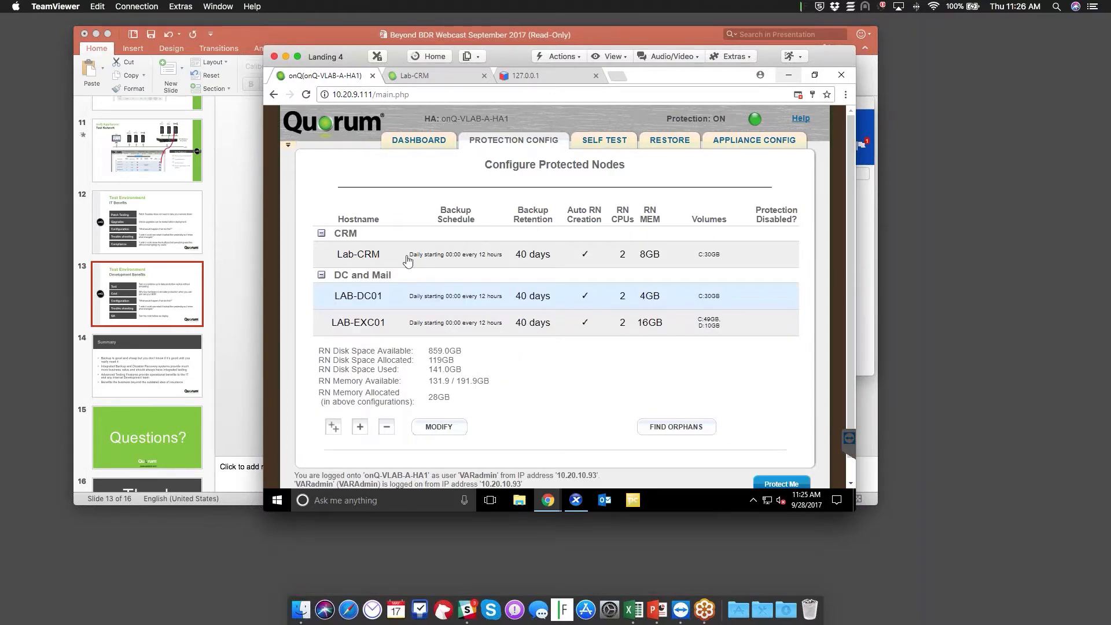
pyautogui.click(407, 261)
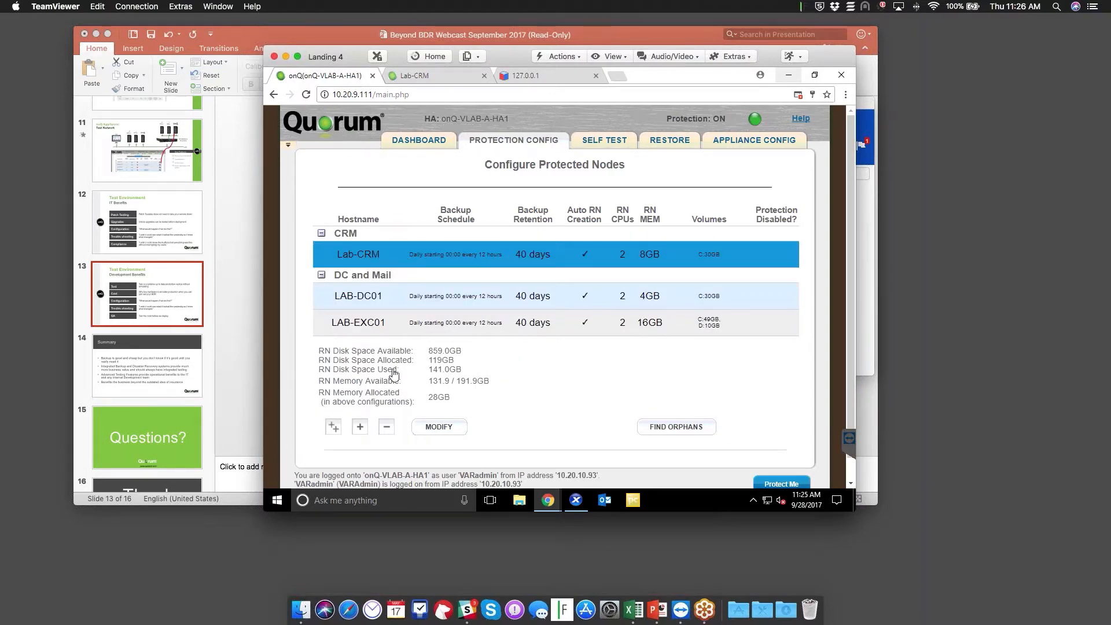
pyautogui.click(439, 428)
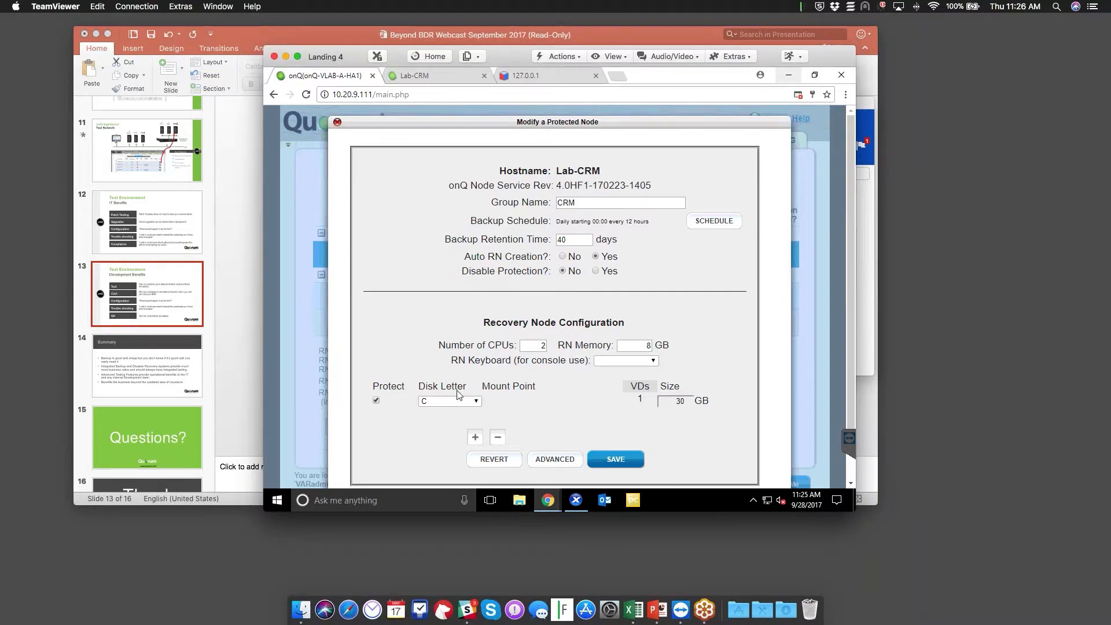
pyautogui.click(640, 387)
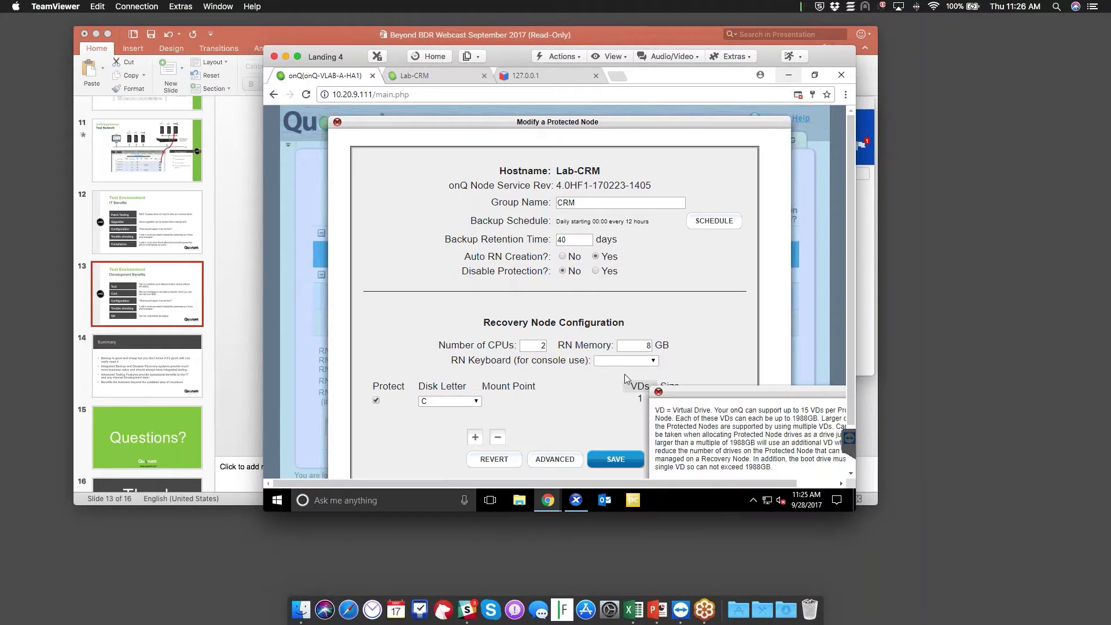
pyautogui.click(658, 392)
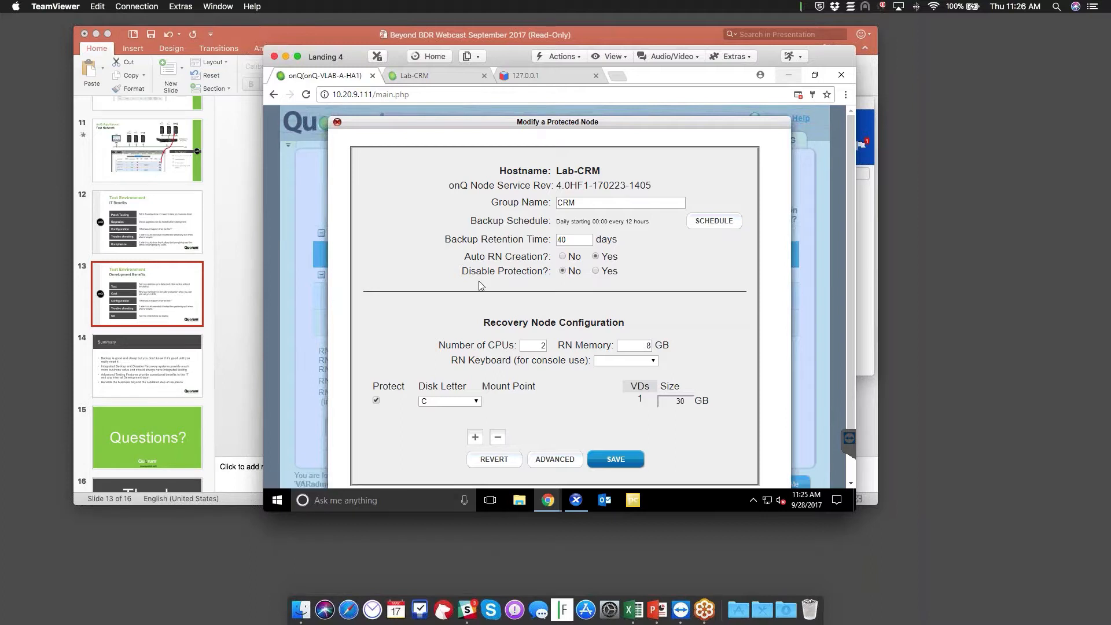
pyautogui.click(338, 122)
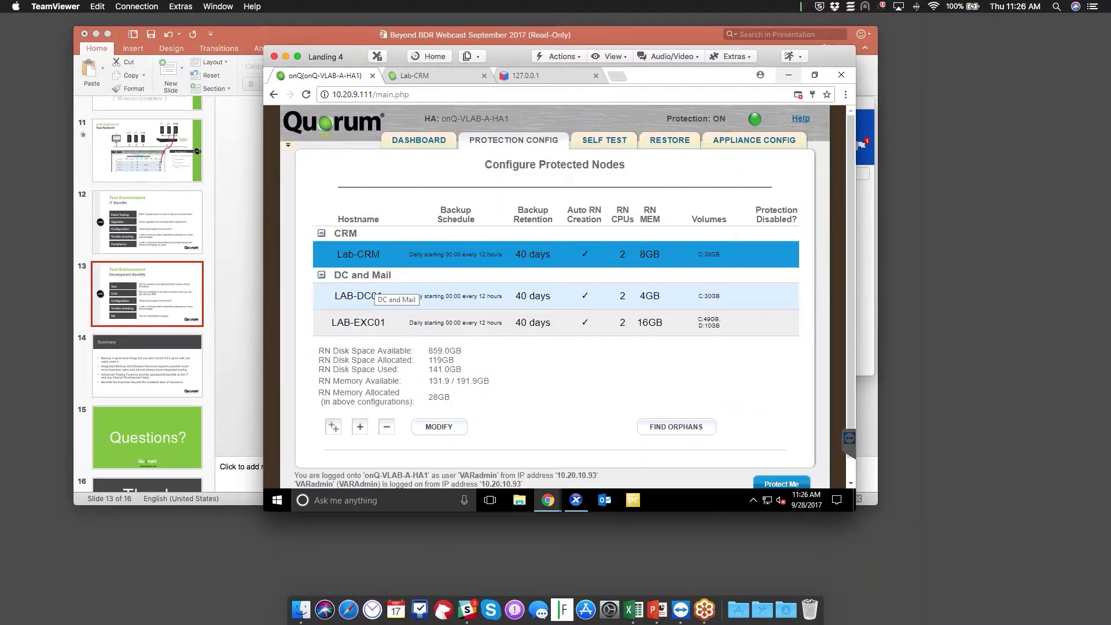
# Dismiss the Add Protected Nodes via Host dialog and return to the dashboard showing Lab-CRM in Test Mode
pyautogui.click(333, 427)
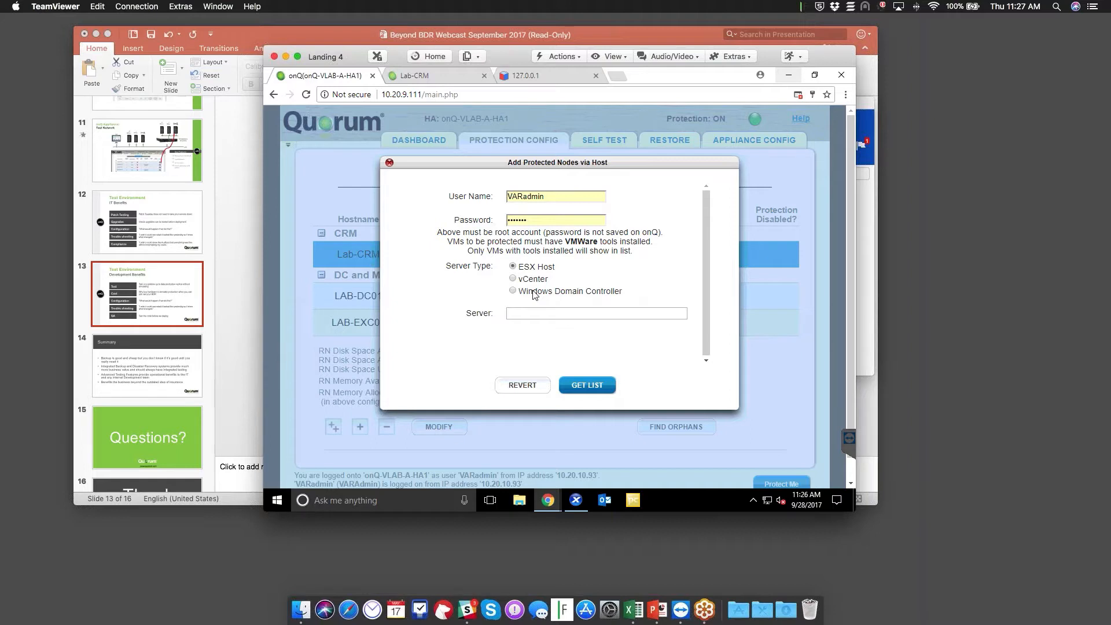
pyautogui.click(389, 163)
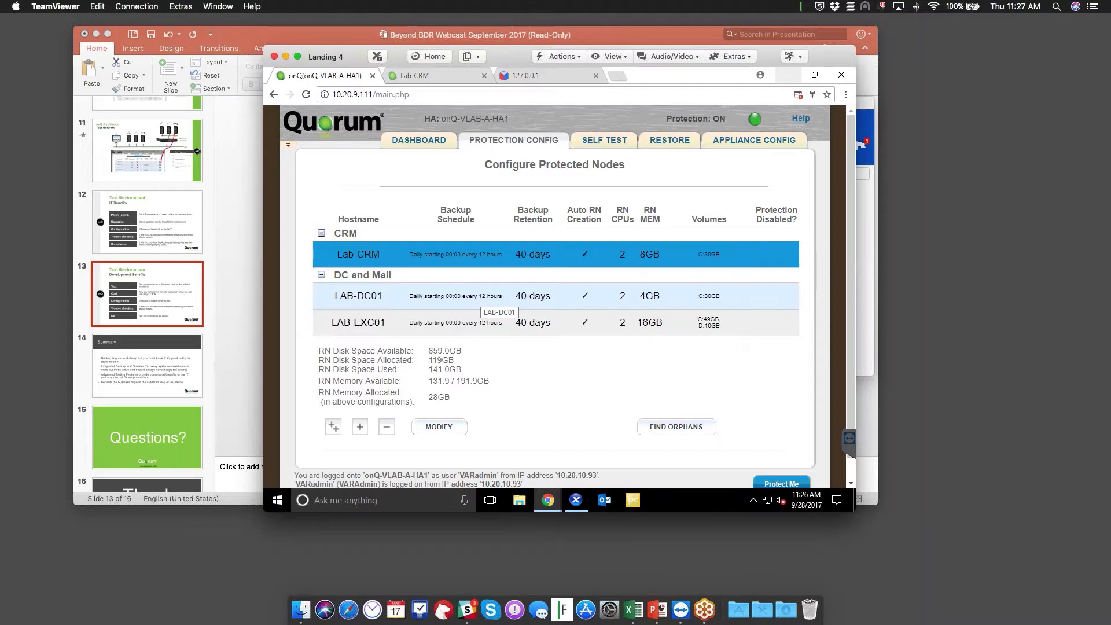
pyautogui.click(428, 144)
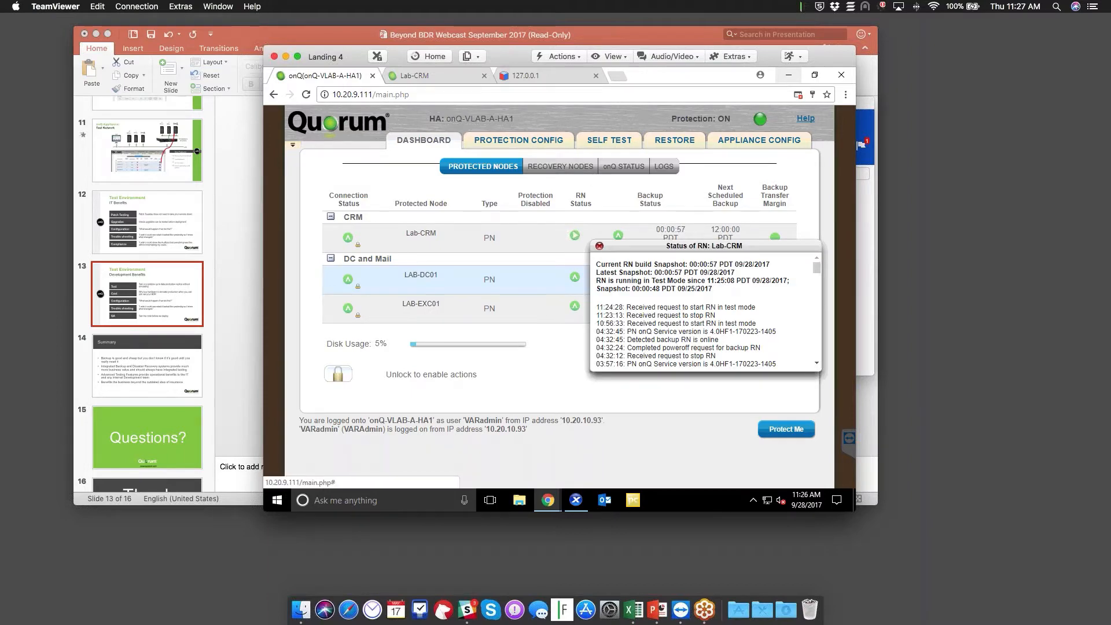
# Close the disconnected Lab-CRM console tab and open a fresh console for the Lab-CRM recovery node
pyautogui.click(591, 173)
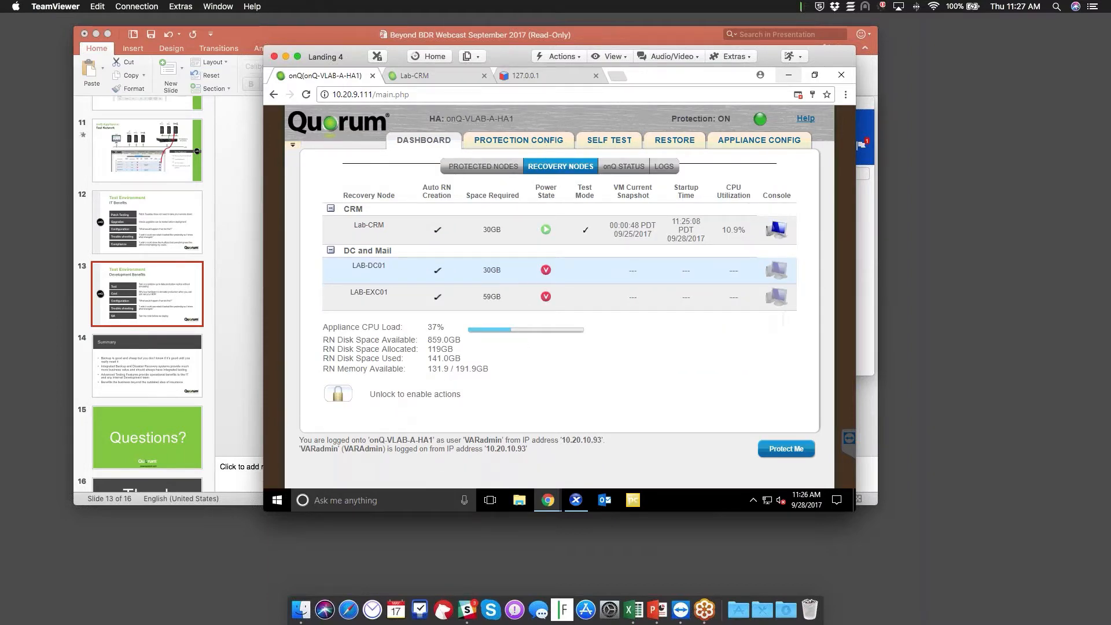
pyautogui.click(442, 77)
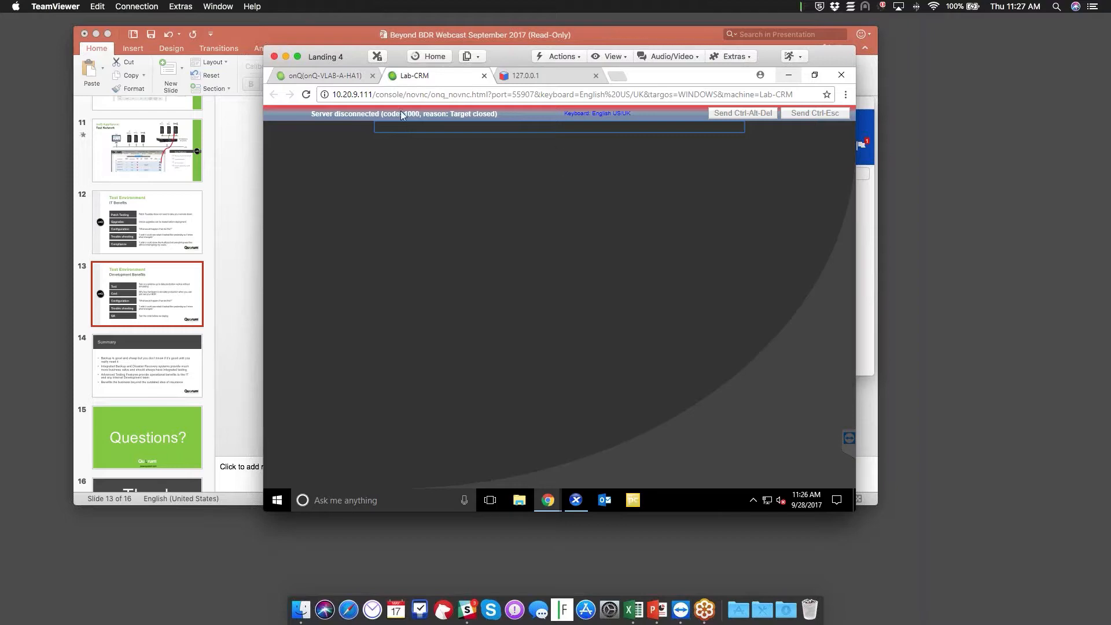
pyautogui.click(484, 76)
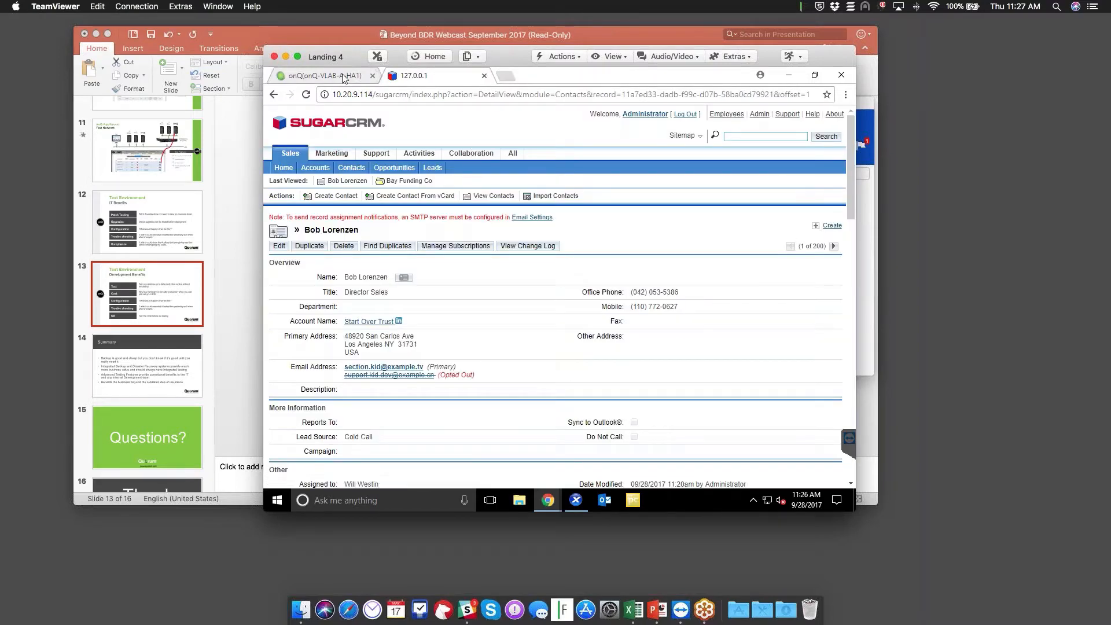
pyautogui.click(324, 76)
pyautogui.click(776, 230)
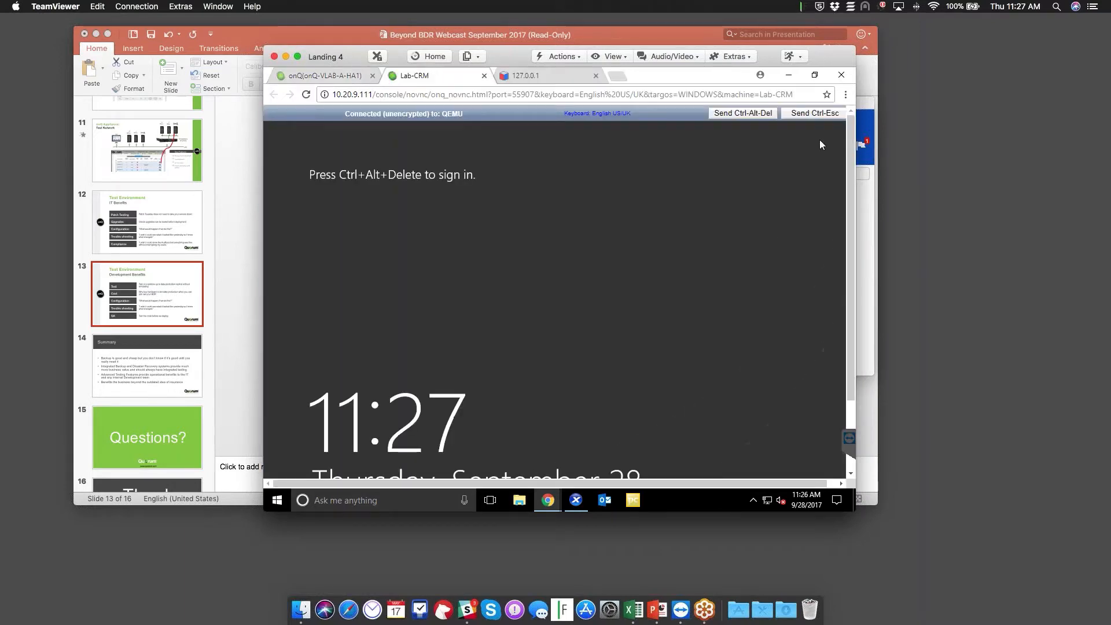
# Sign in to Windows with the administrator password and confirm the Shutdown Event Tracker with comment 'df'
pyautogui.click(725, 114)
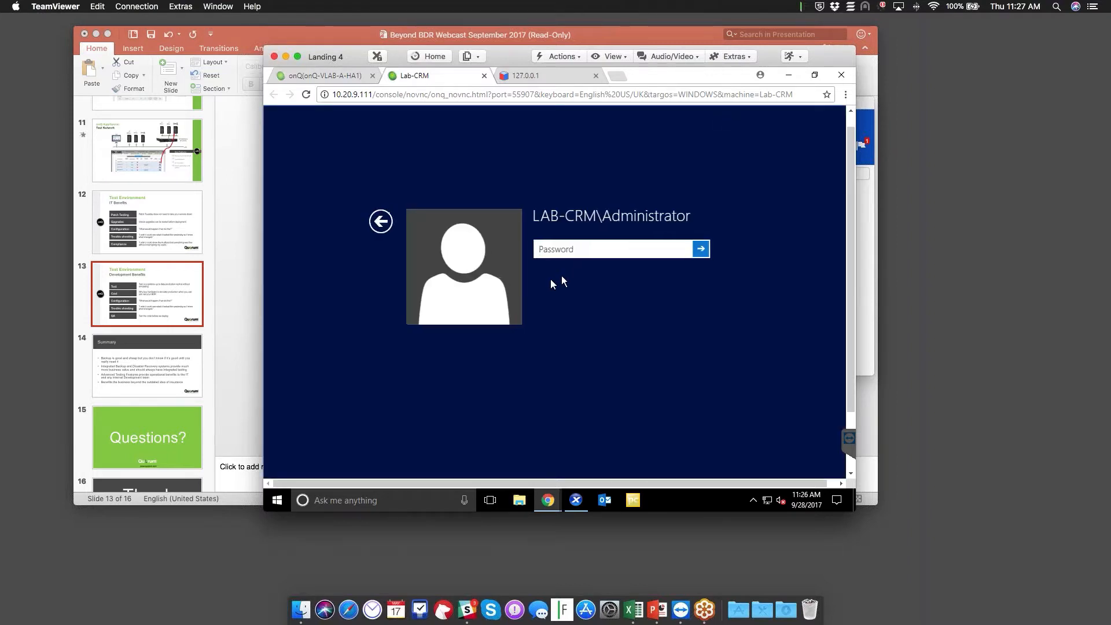
pyautogui.write('********')
pyautogui.press('Return')
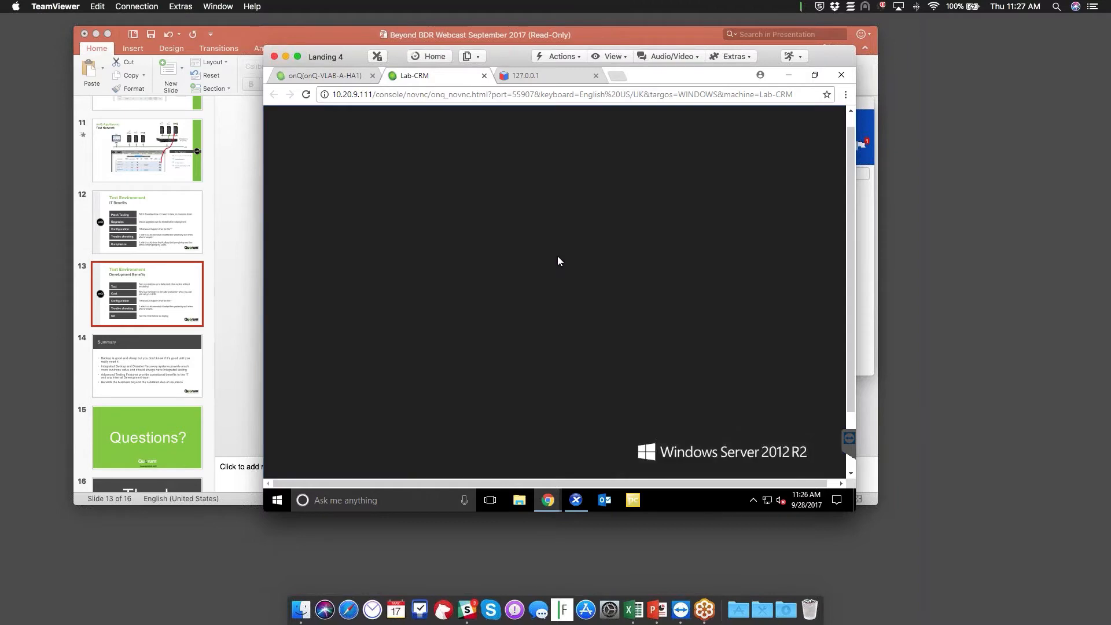
pyautogui.click(530, 370)
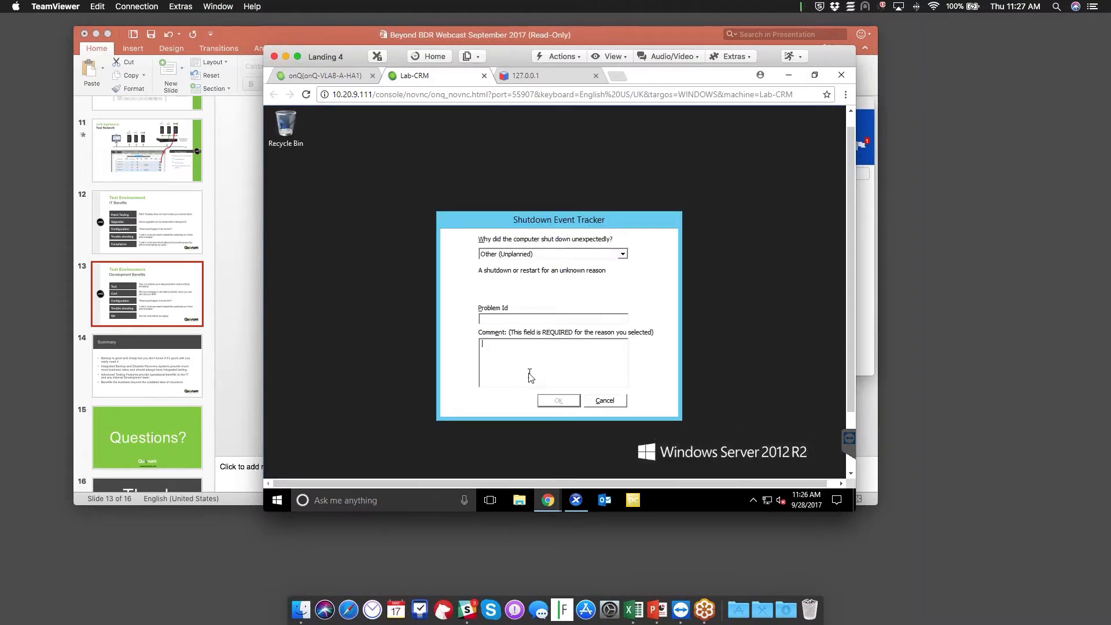
pyautogui.write('df')
pyautogui.click(556, 400)
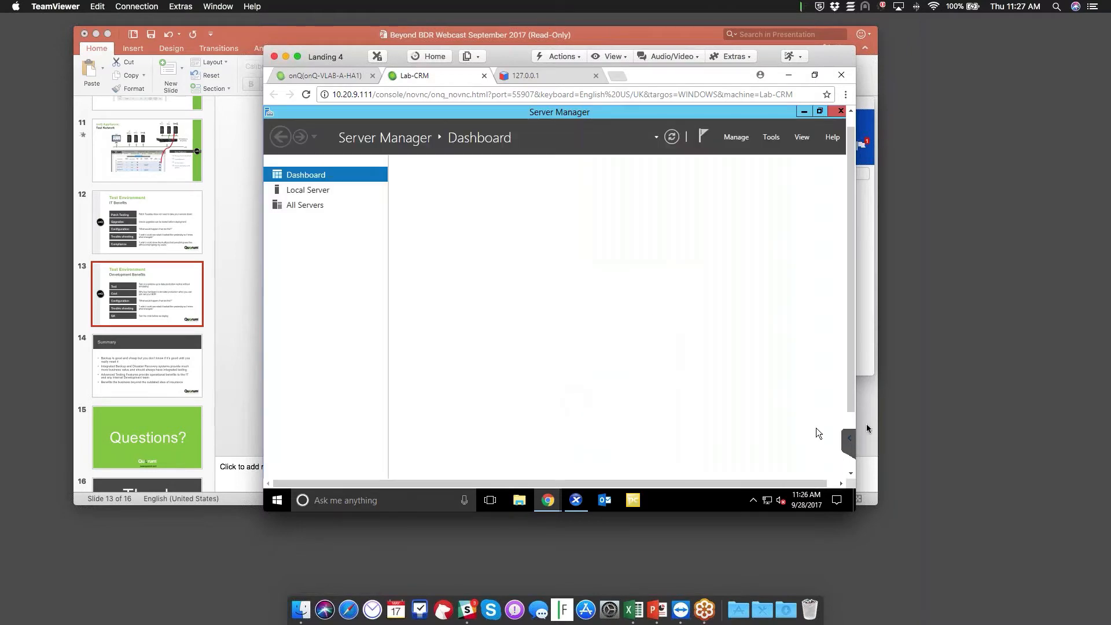
pyautogui.scroll(-2, 816, 394)
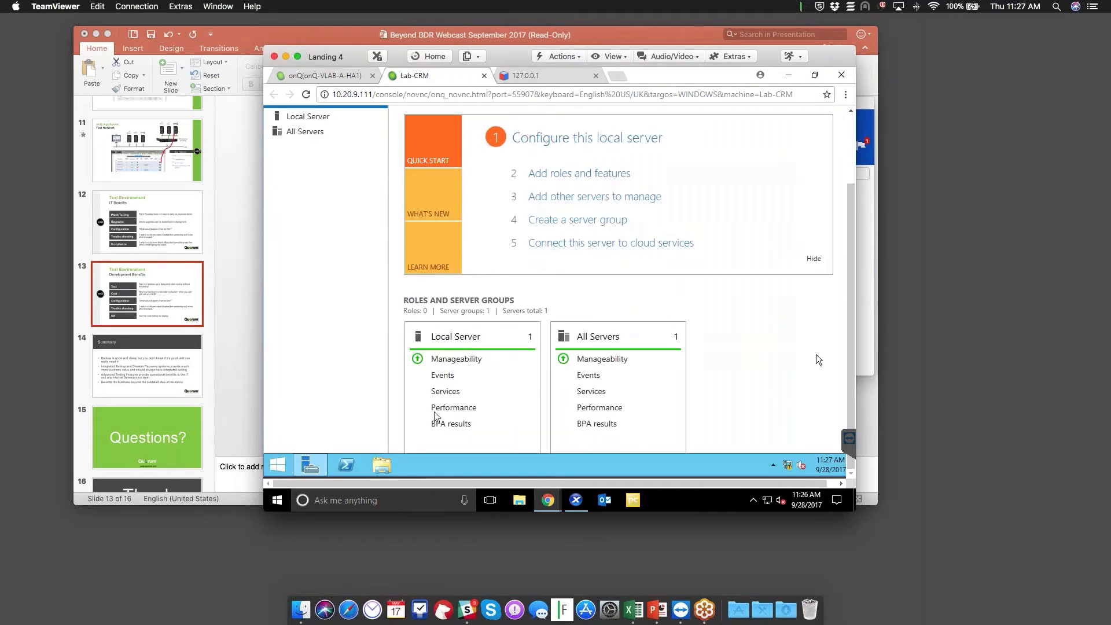
pyautogui.click(278, 465)
# Launch Internet Explorer, skip its setup prompts, and load 10.20.9.114
pyautogui.click(434, 326)
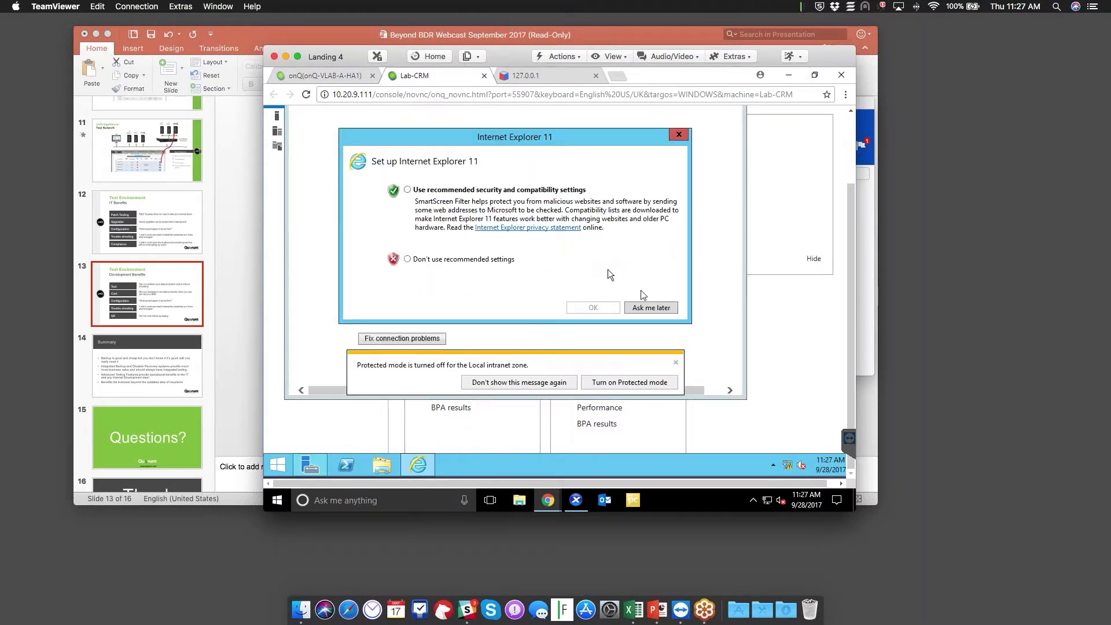
pyautogui.click(641, 308)
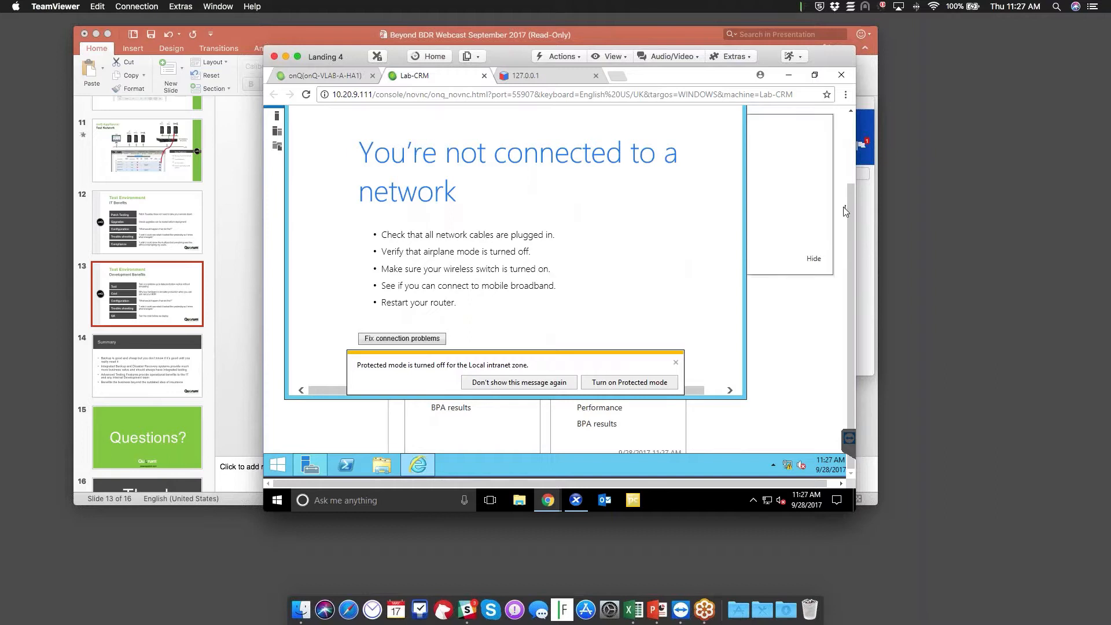
pyautogui.scroll(3, 842, 261)
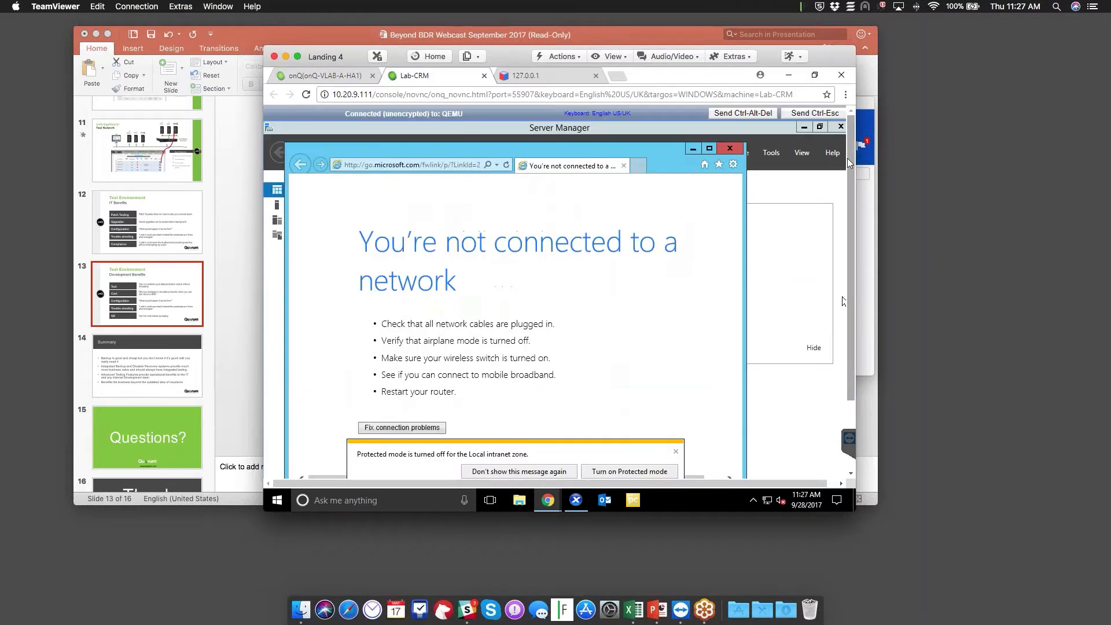
pyautogui.click(556, 472)
pyautogui.click(378, 166)
pyautogui.write('10')
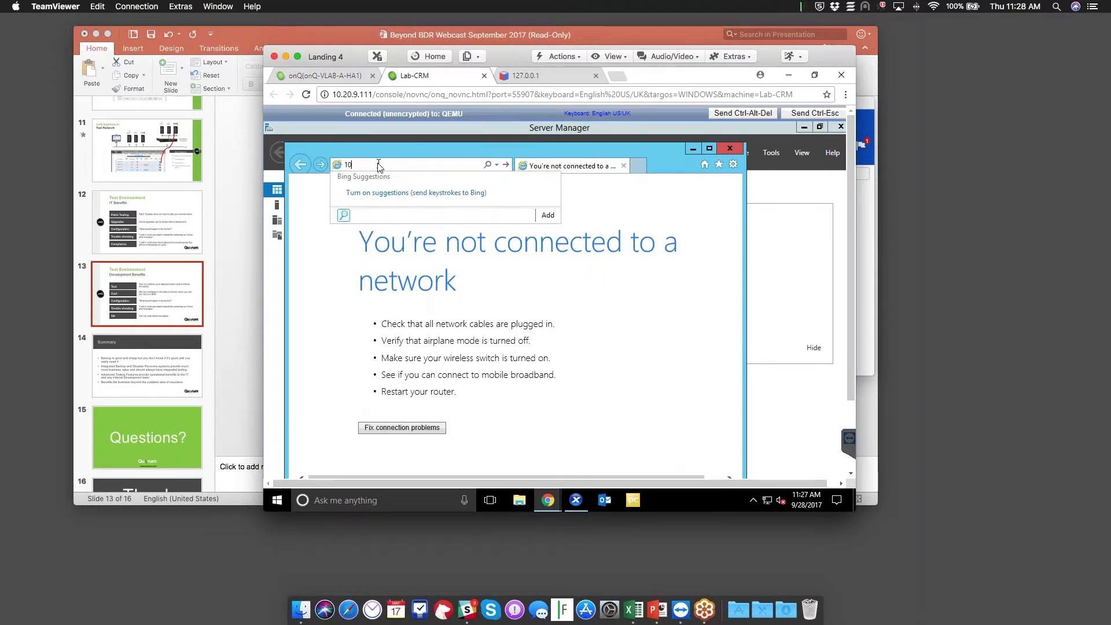
pyautogui.write('.20.9.114')
pyautogui.press('Return')
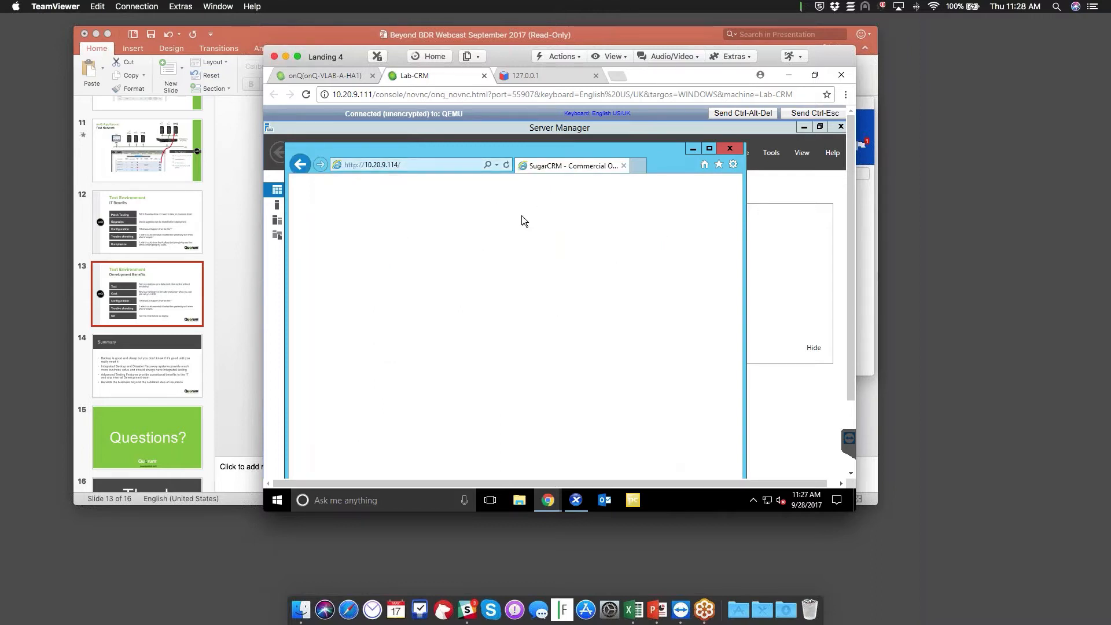
pyautogui.click(733, 164)
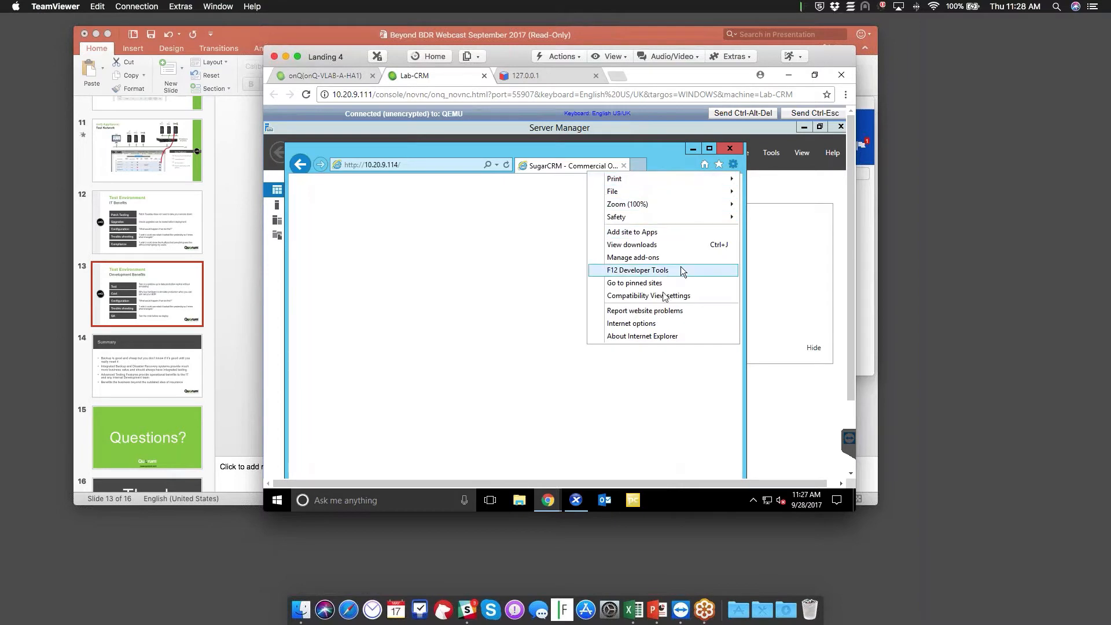
pyautogui.click(631, 326)
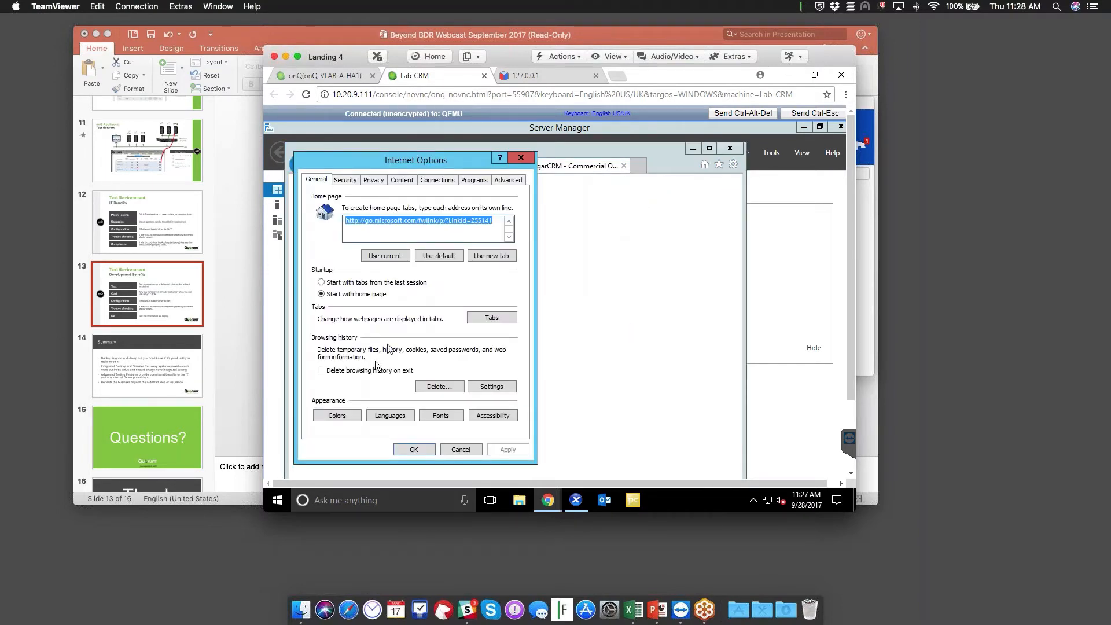
pyautogui.click(374, 180)
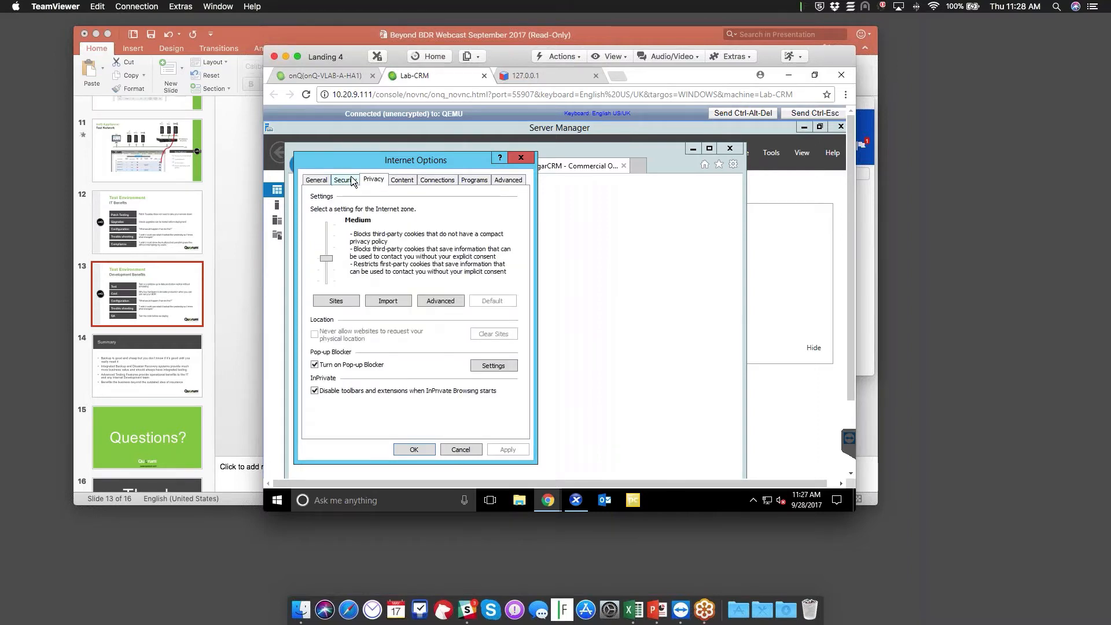
pyautogui.click(345, 180)
pyautogui.click(420, 222)
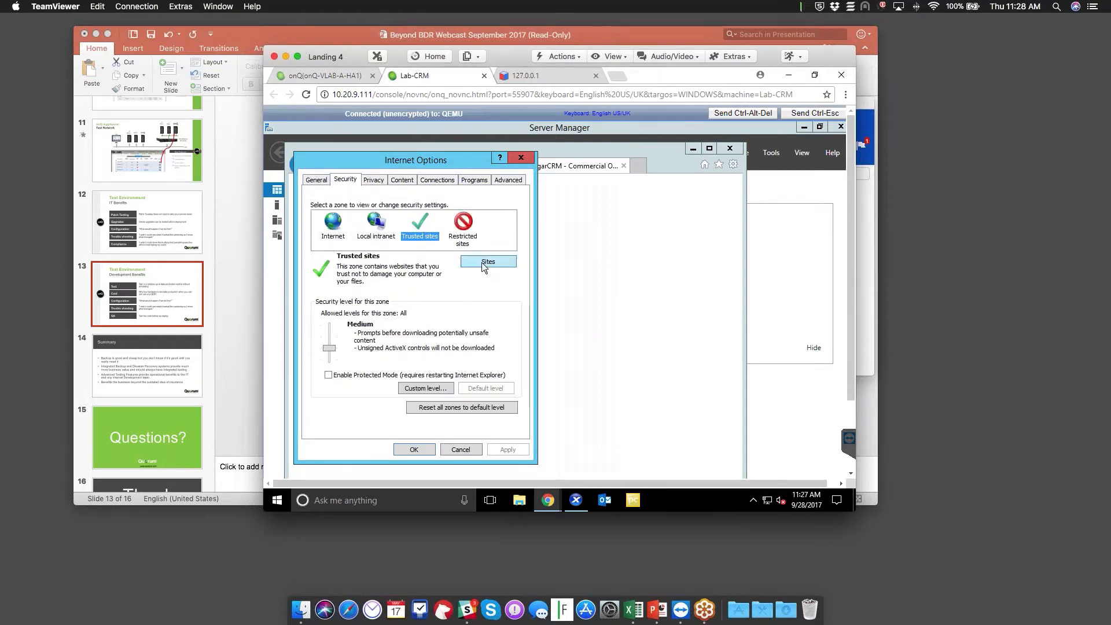
pyautogui.click(482, 262)
pyautogui.click(492, 247)
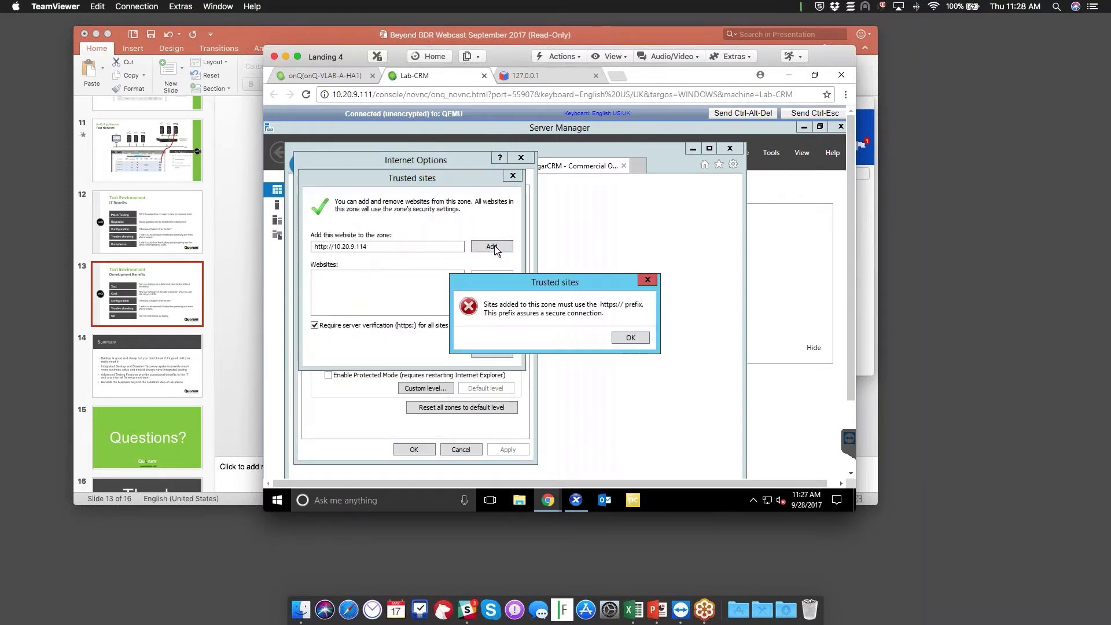
pyautogui.click(614, 336)
pyautogui.click(364, 325)
pyautogui.click(493, 246)
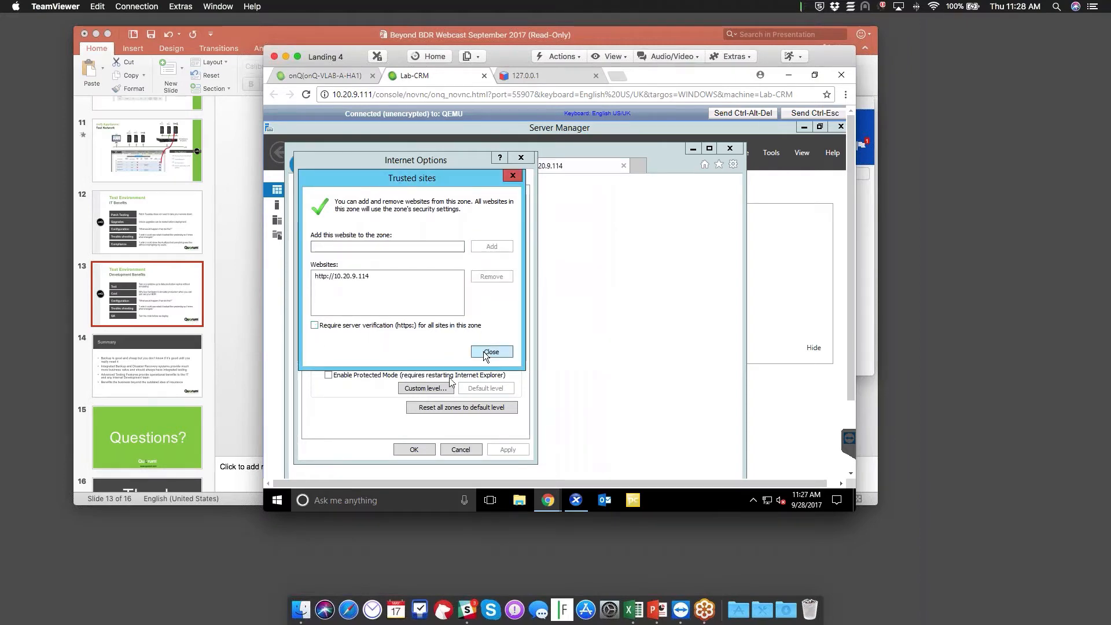
pyautogui.click(486, 352)
pyautogui.click(414, 449)
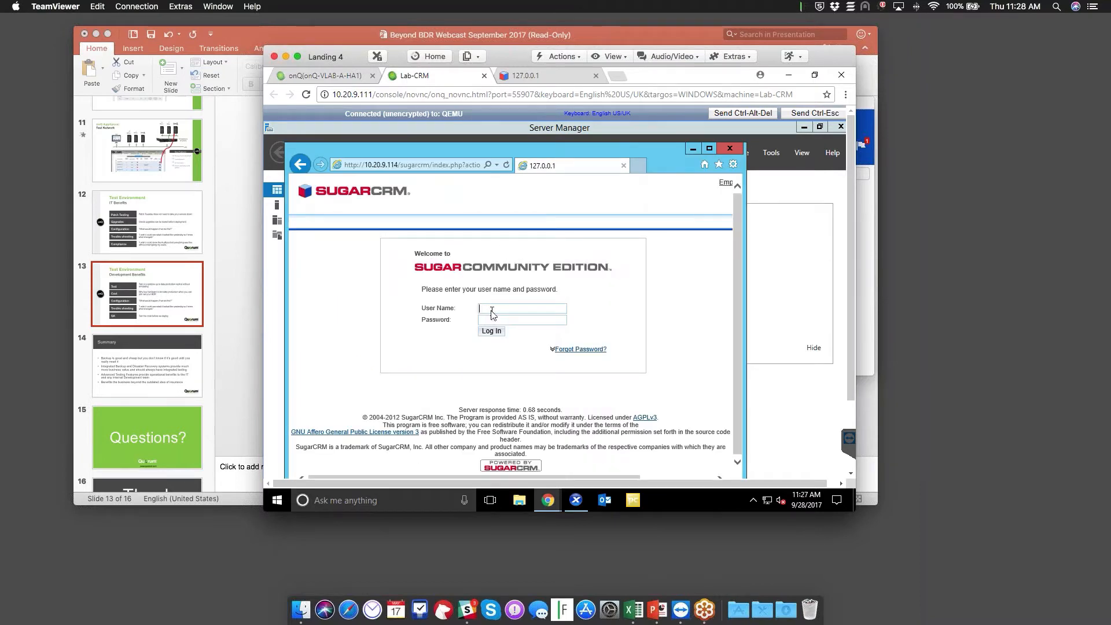
# Sign in to SugarCRM as admin, view the 200 contacts, then resume the slide show at slide 13
pyautogui.click(492, 310)
pyautogui.write('admin')
pyautogui.press('Tab')
pyautogui.press('Return')
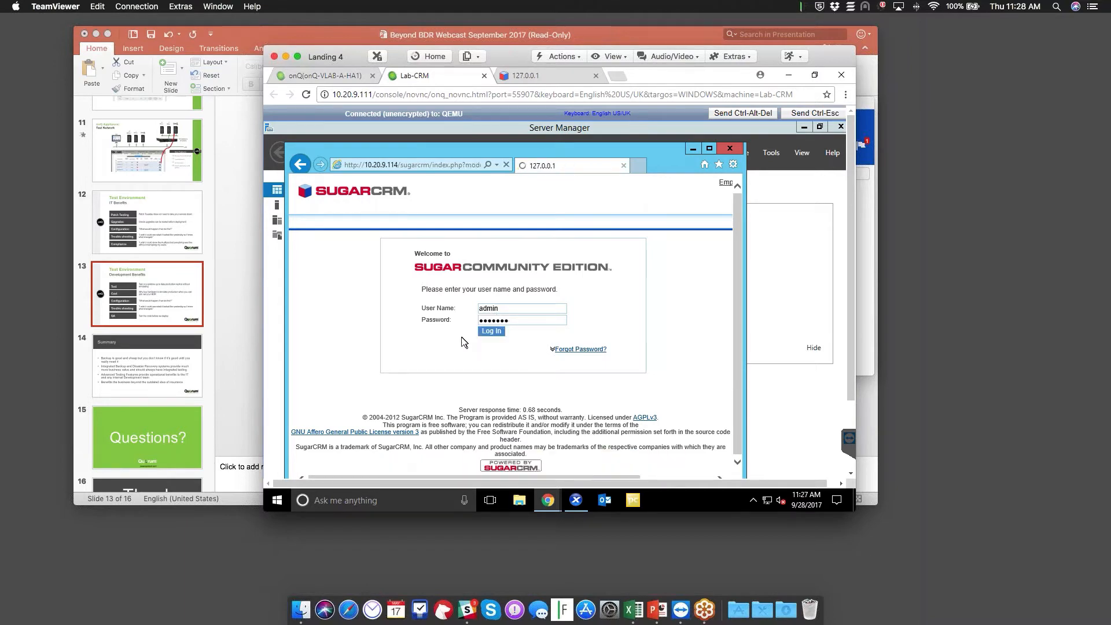
pyautogui.click(375, 237)
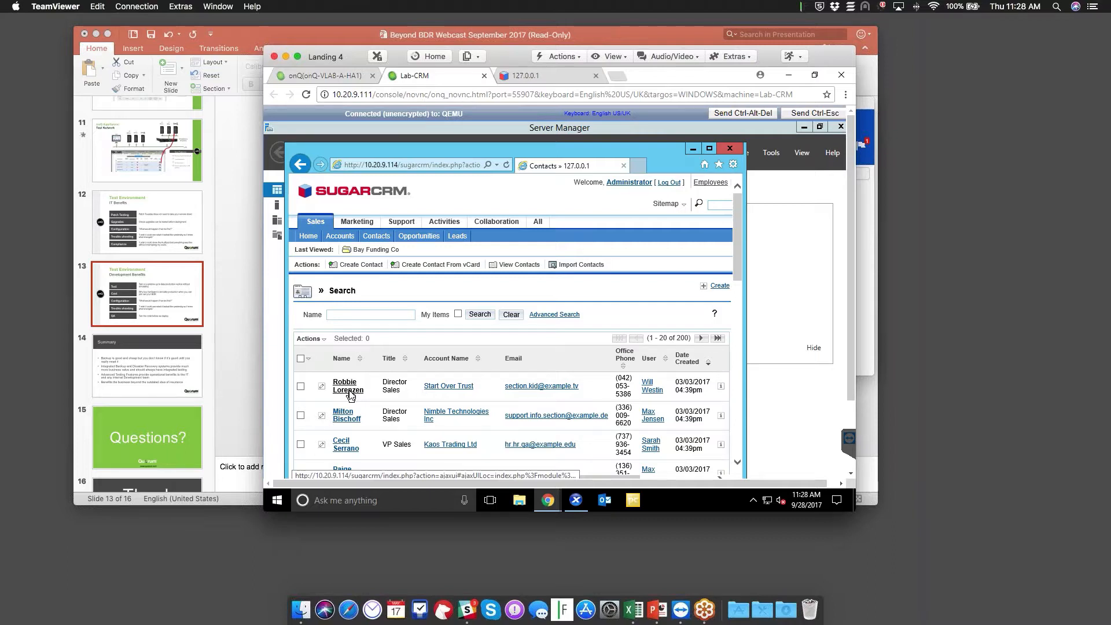
pyautogui.click(239, 316)
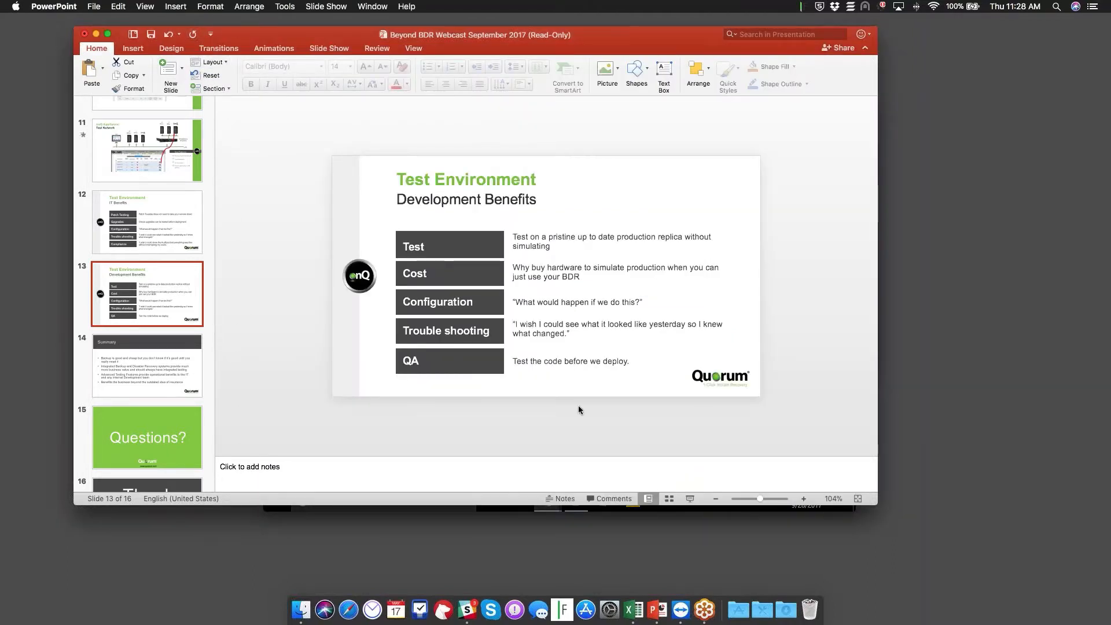
pyautogui.click(690, 499)
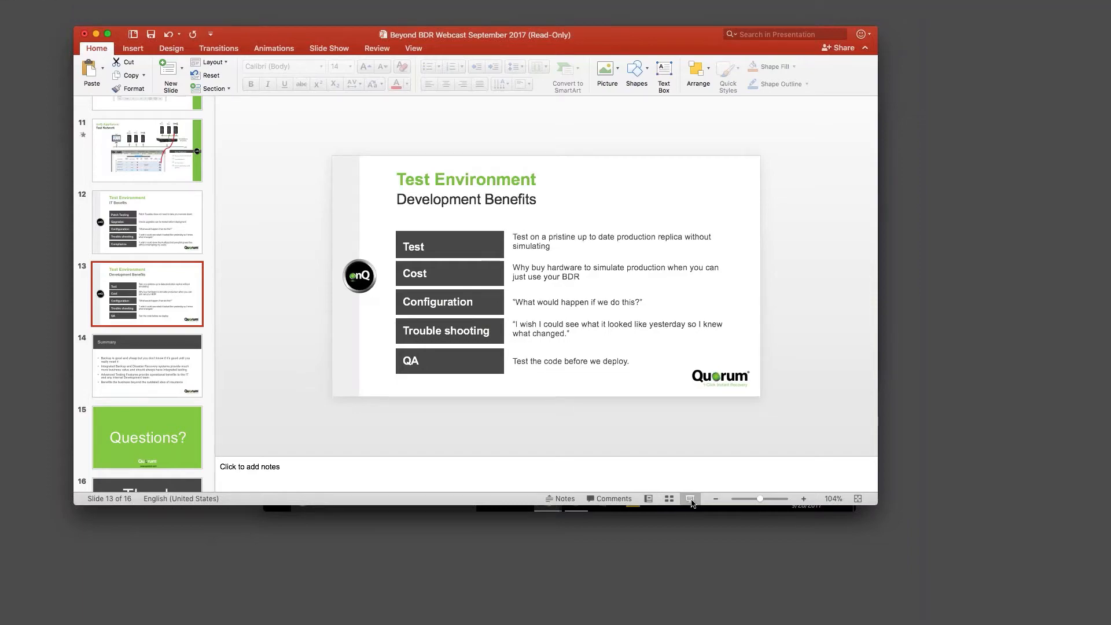